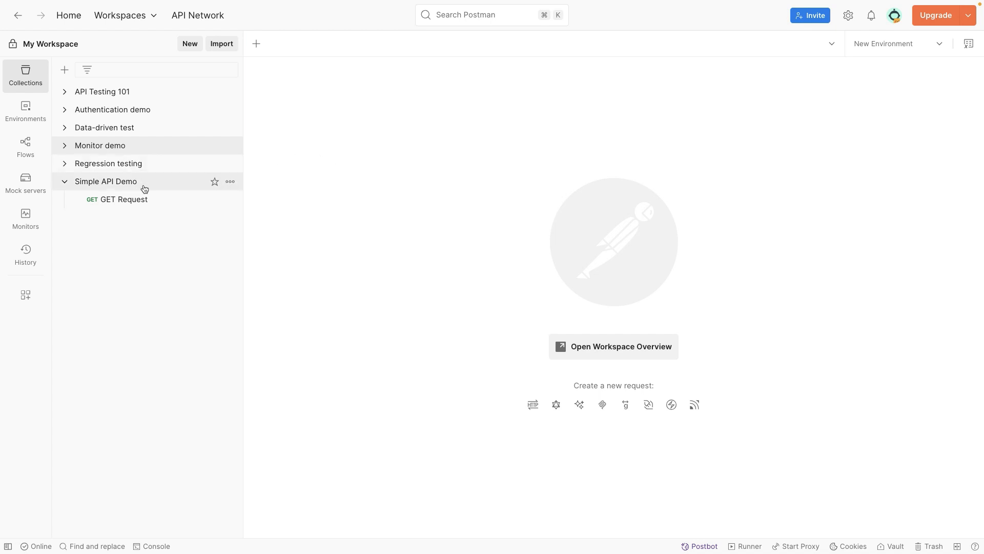
# Send the GET request in the Monitor demo collection and review the returned response body
pyautogui.click(64, 146)
pyautogui.click(100, 145)
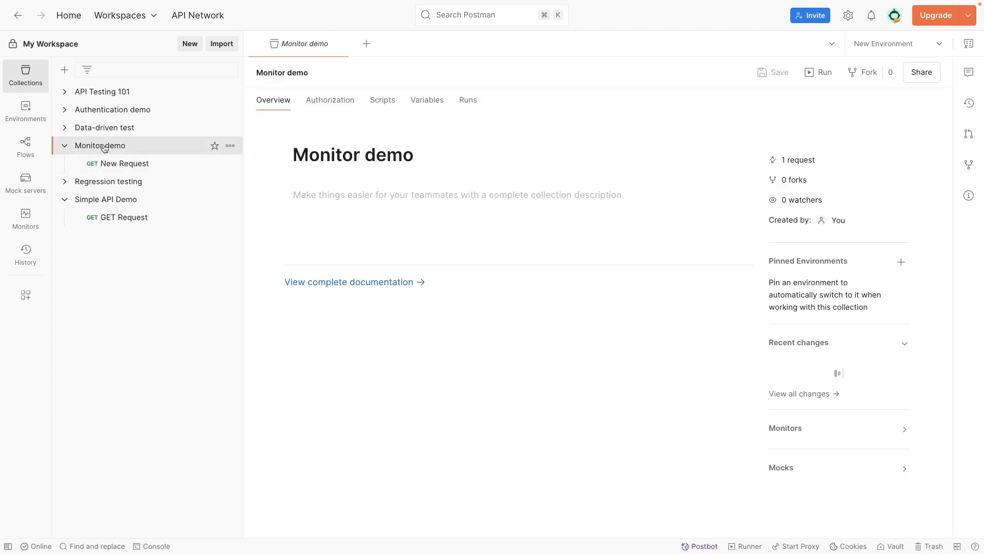
pyautogui.click(180, 169)
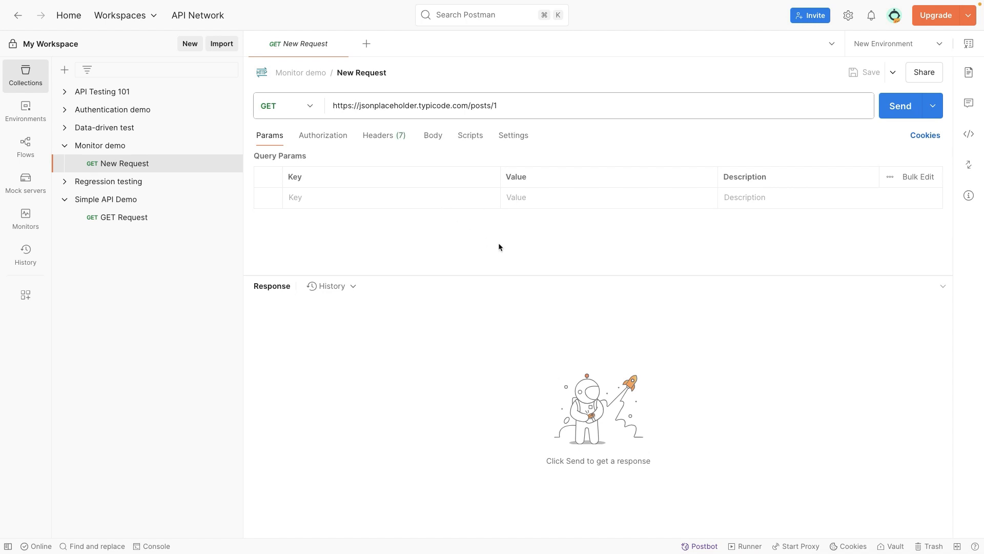
pyautogui.click(883, 110)
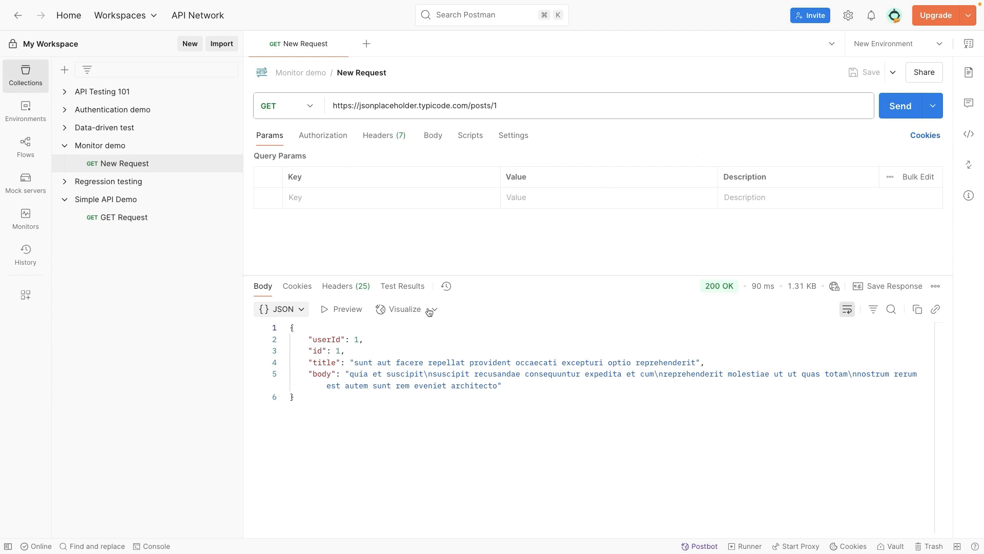
pyautogui.moveTo(711, 290)
pyautogui.moveTo(502, 386); pyautogui.dragTo(314, 339)
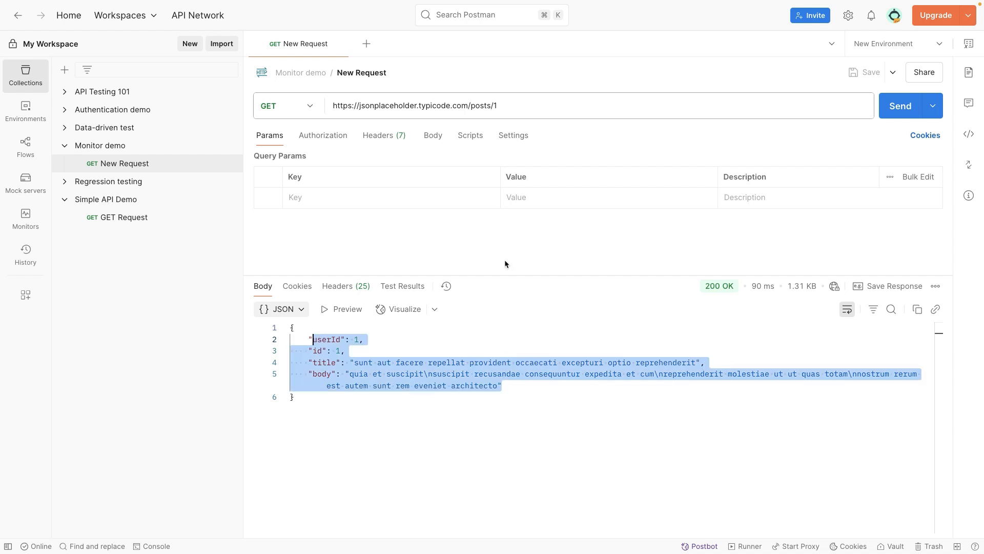
# Add the "Status code: Code is 200" snippet as a post-response script, and resend the request to view its test results
pyautogui.click(471, 136)
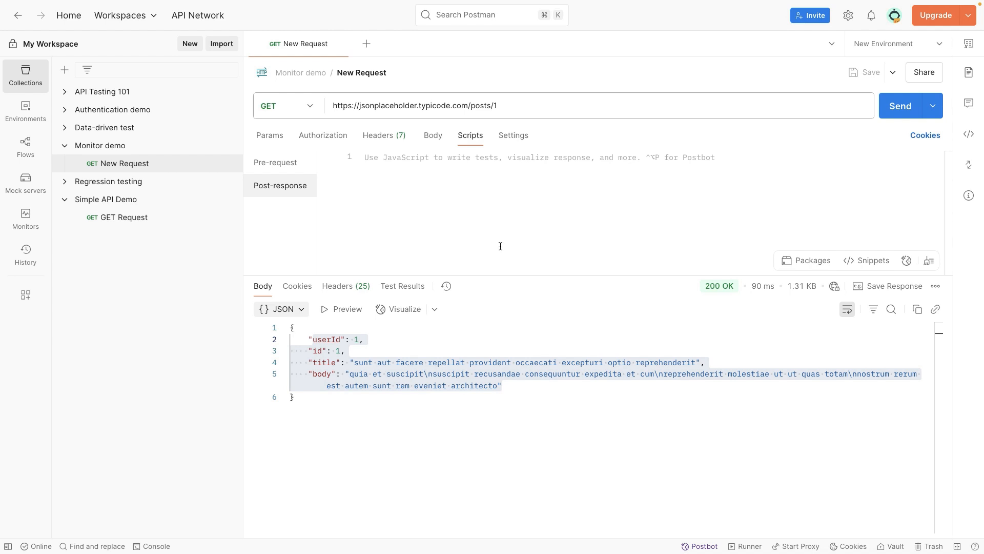
pyautogui.click(855, 265)
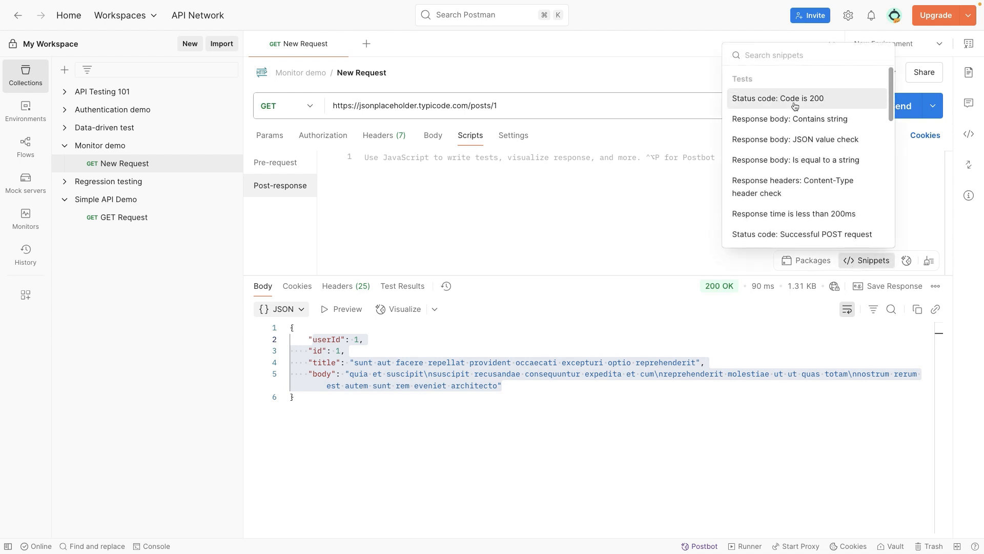
pyautogui.click(794, 106)
pyautogui.click(589, 216)
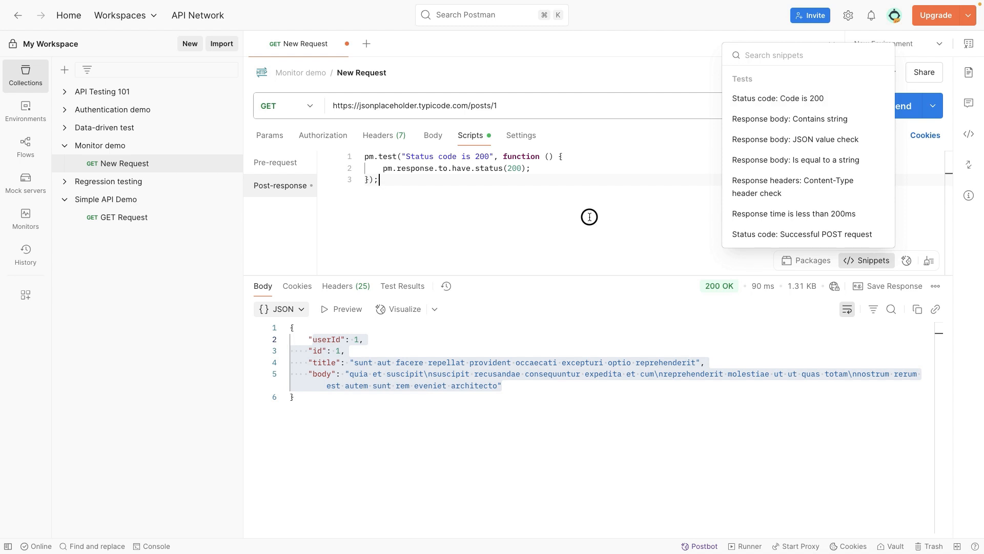
pyautogui.click(904, 105)
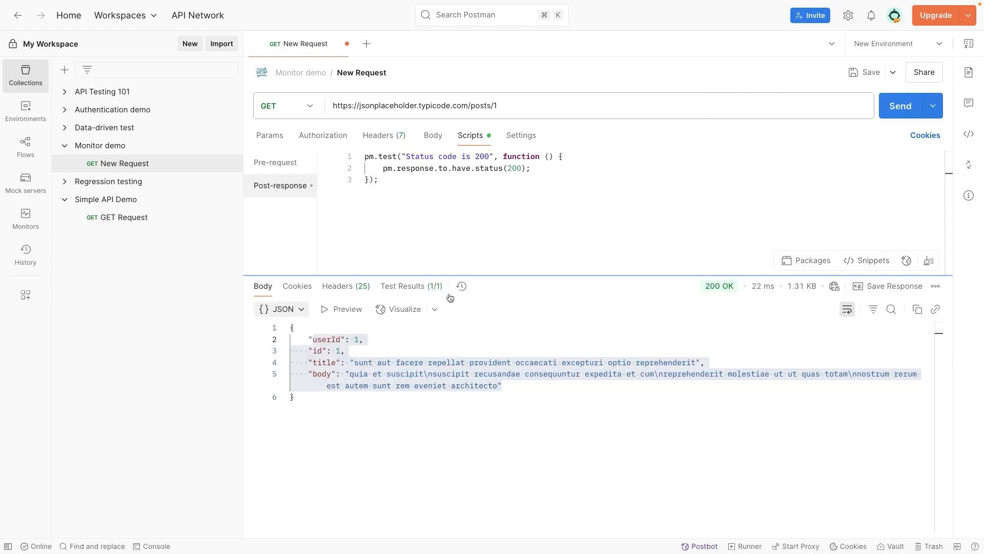
pyautogui.click(406, 287)
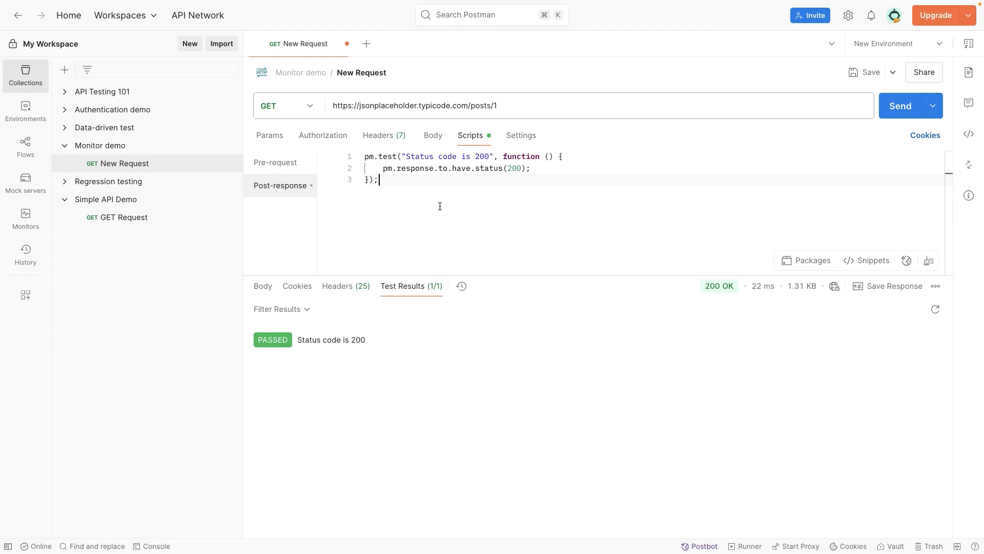
# Review the status code test script against the response status, and save the request
pyautogui.rightClick(478, 192)
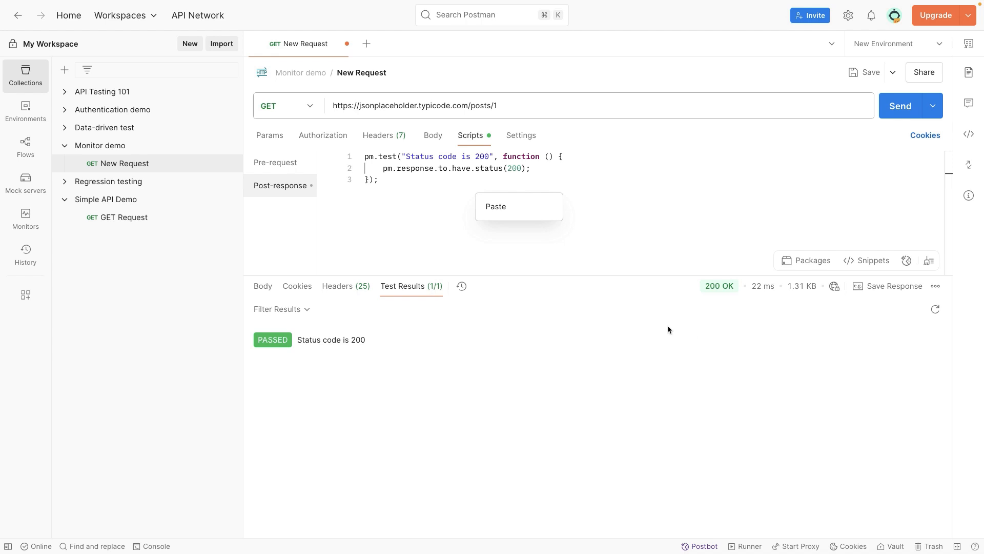
pyautogui.moveTo(421, 185); pyautogui.dragTo(362, 160)
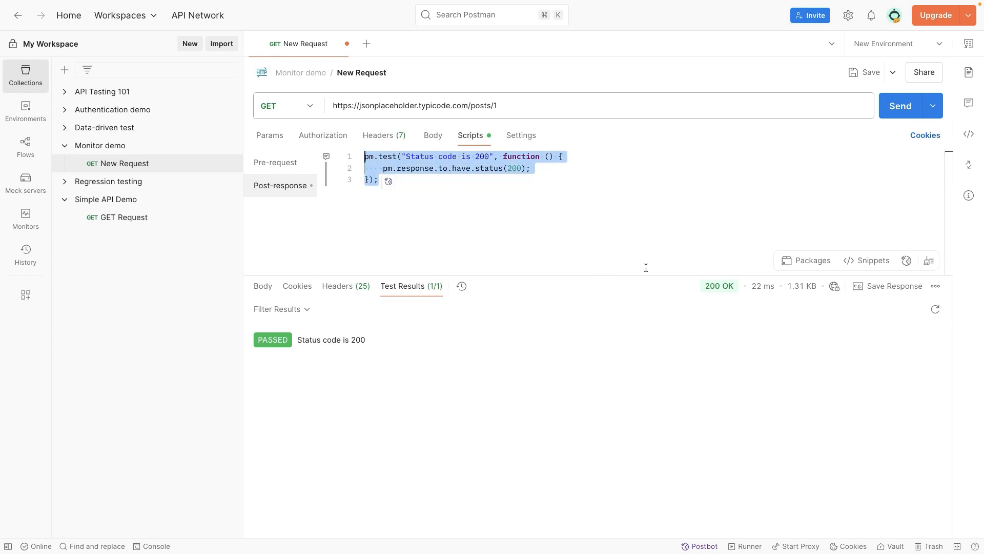
pyautogui.click(433, 339)
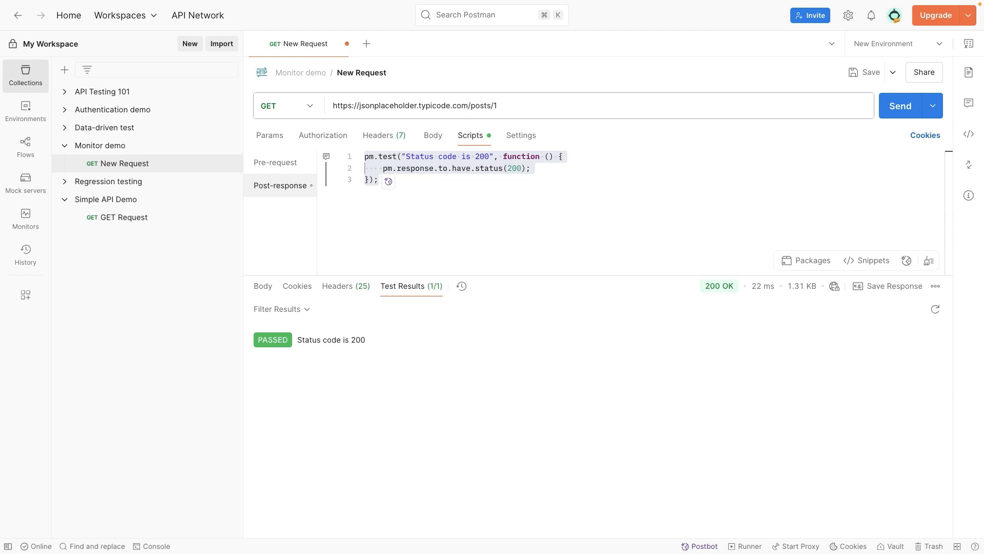
pyautogui.click(329, 230)
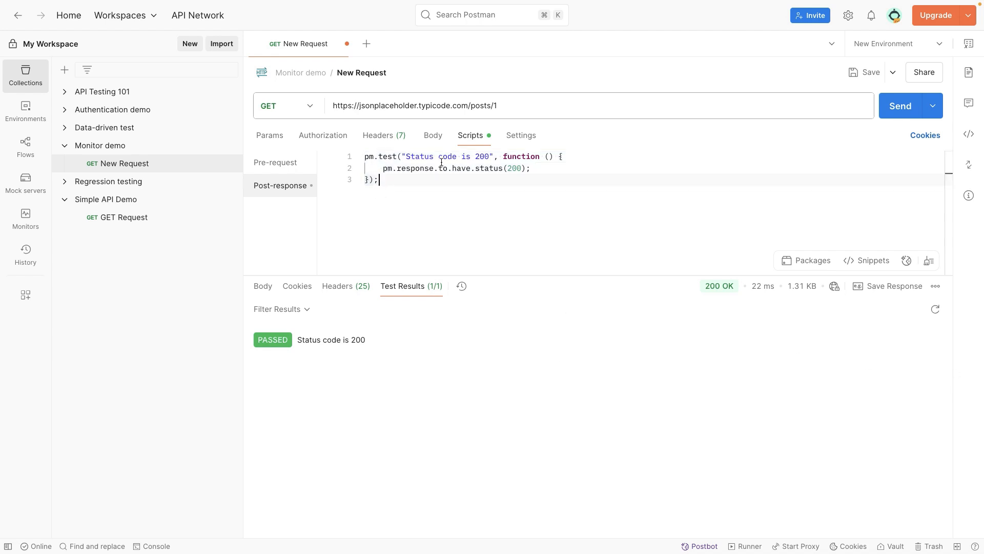
pyautogui.moveTo(384, 168); pyautogui.dragTo(519, 169)
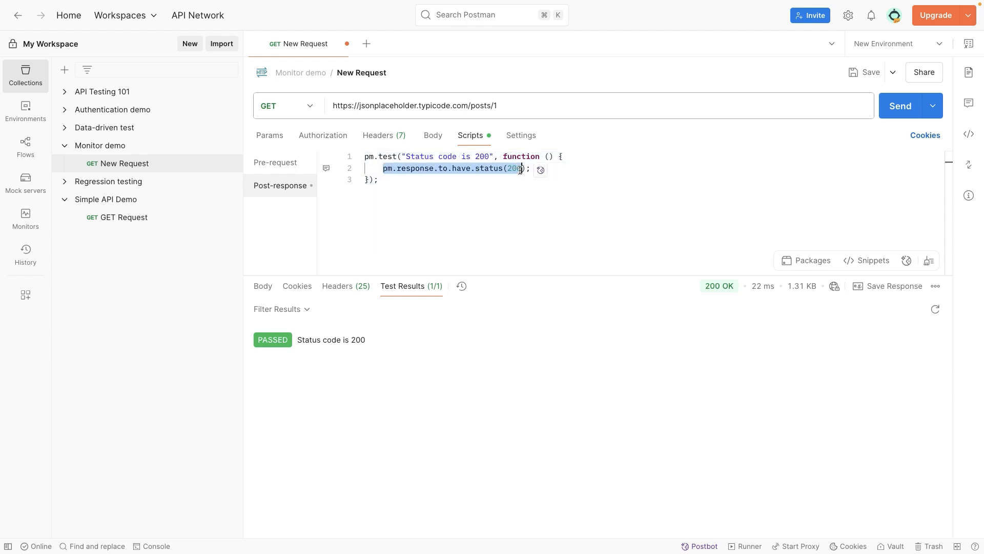
pyautogui.click(466, 197)
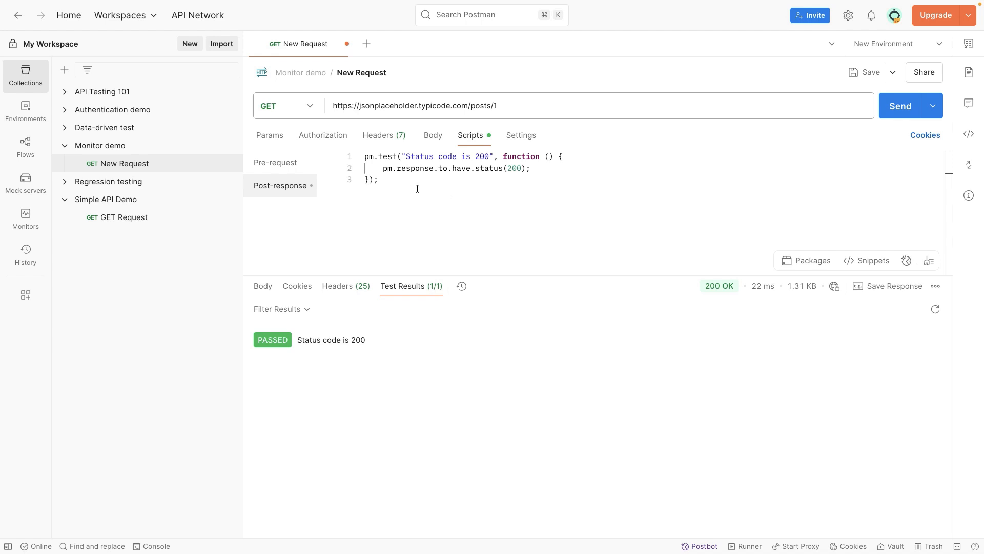
pyautogui.moveTo(378, 178); pyautogui.dragTo(362, 156)
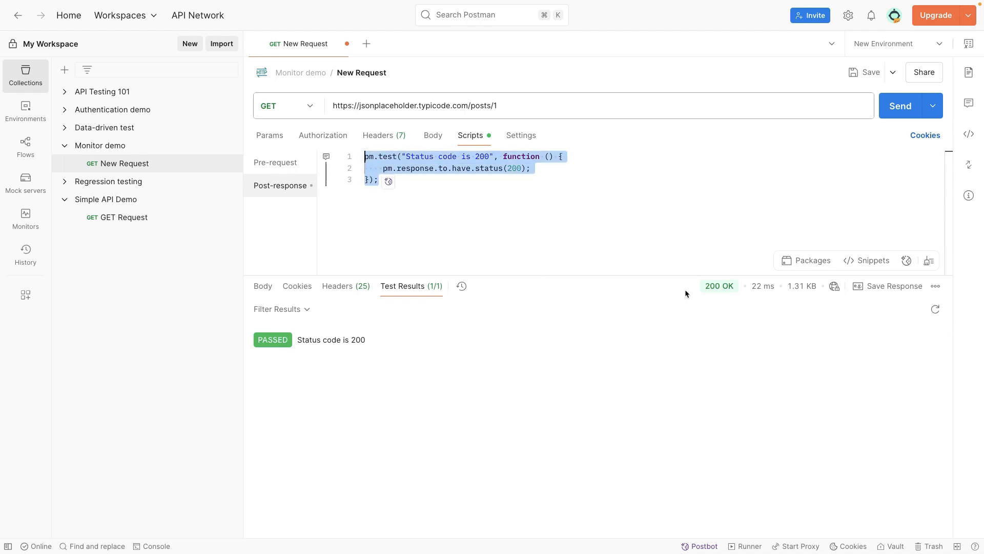
pyautogui.moveTo(705, 290)
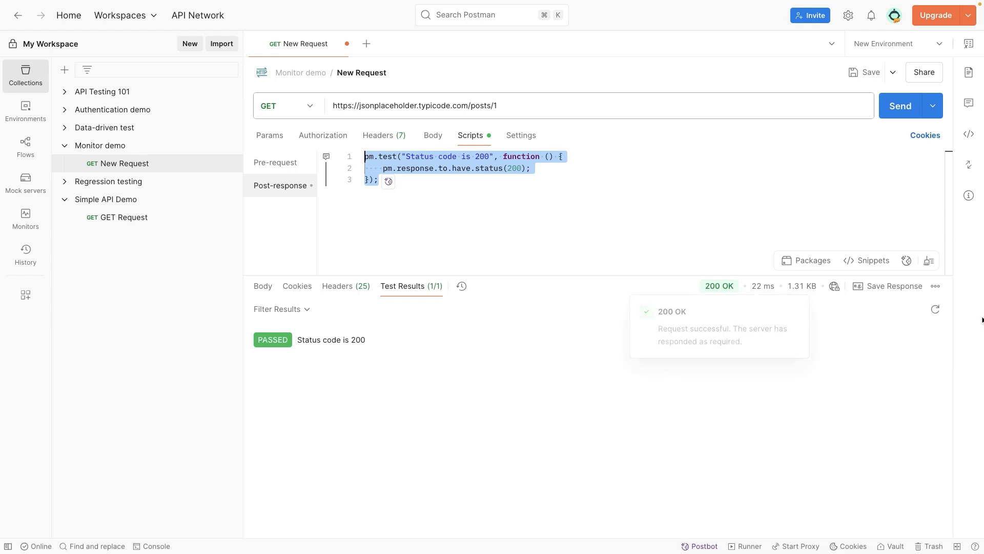
pyautogui.click(691, 224)
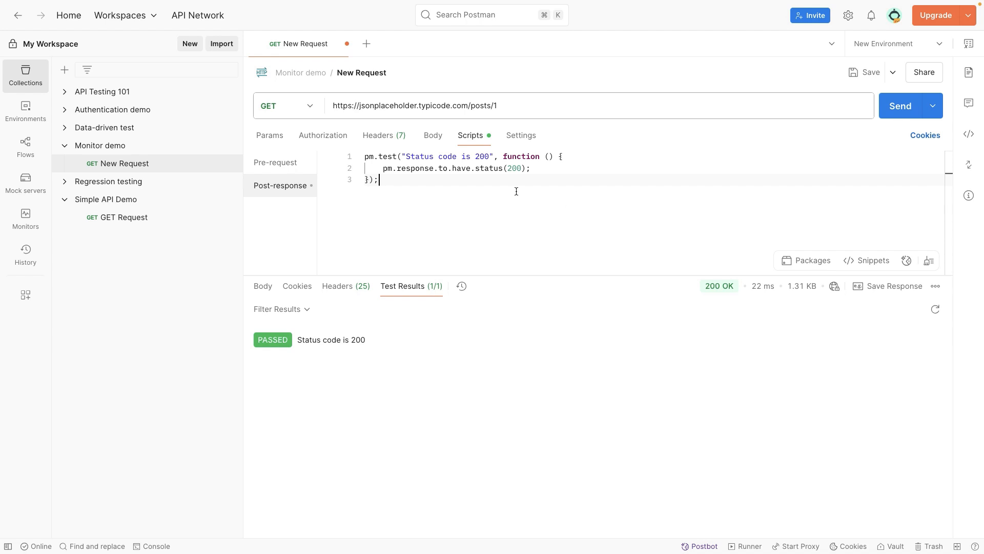
pyautogui.hotkey('ctrl', 's')
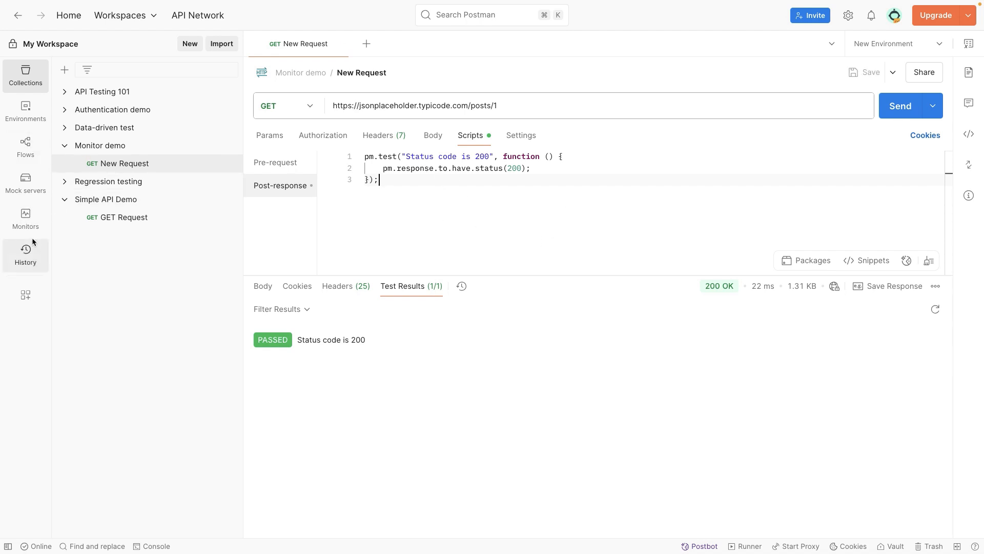
# Hide the Monitors element in the workspace's sidebar configuration and show it again
pyautogui.click(28, 219)
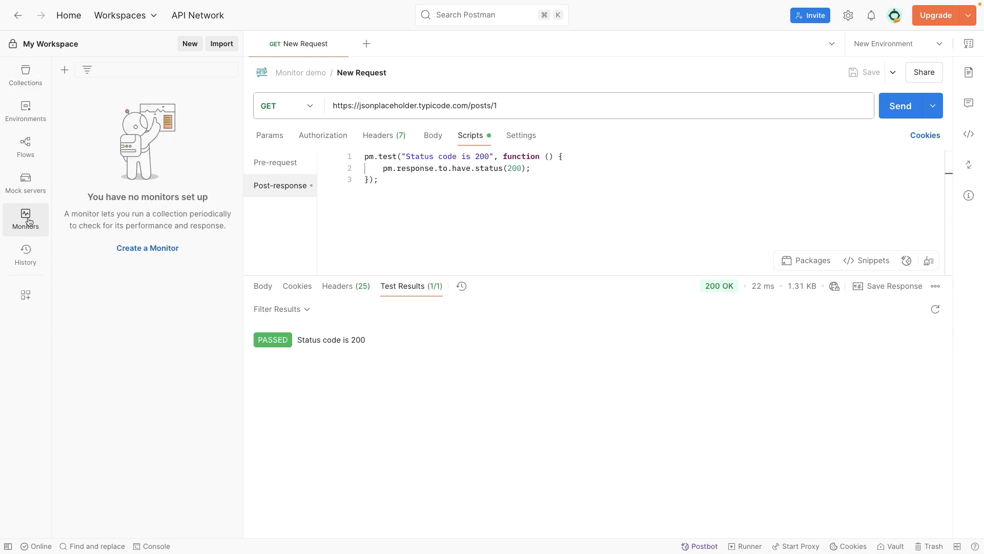
pyautogui.click(17, 236)
pyautogui.click(25, 295)
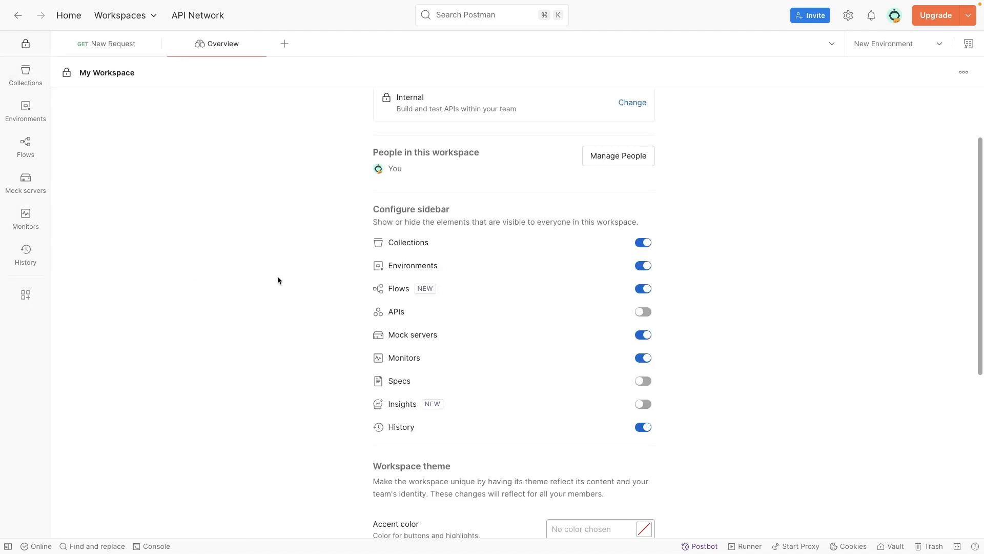
pyautogui.click(643, 358)
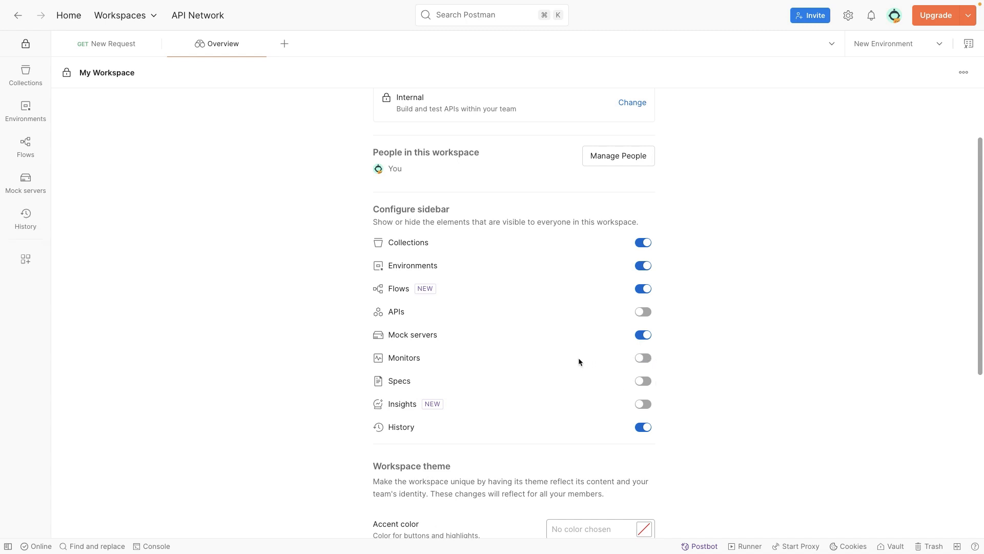
pyautogui.click(645, 358)
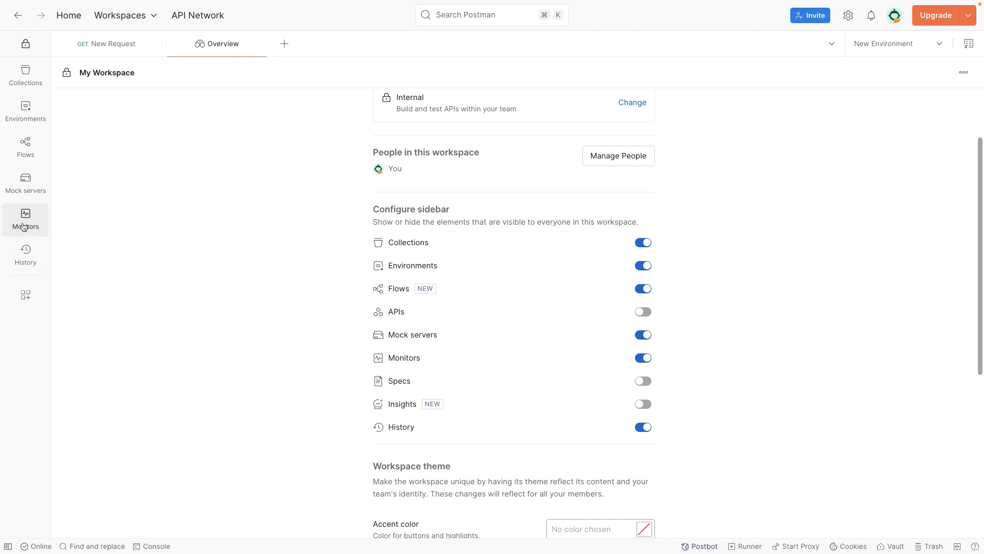
pyautogui.moveTo(400, 229); pyautogui.dragTo(463, 223)
pyautogui.click(639, 360)
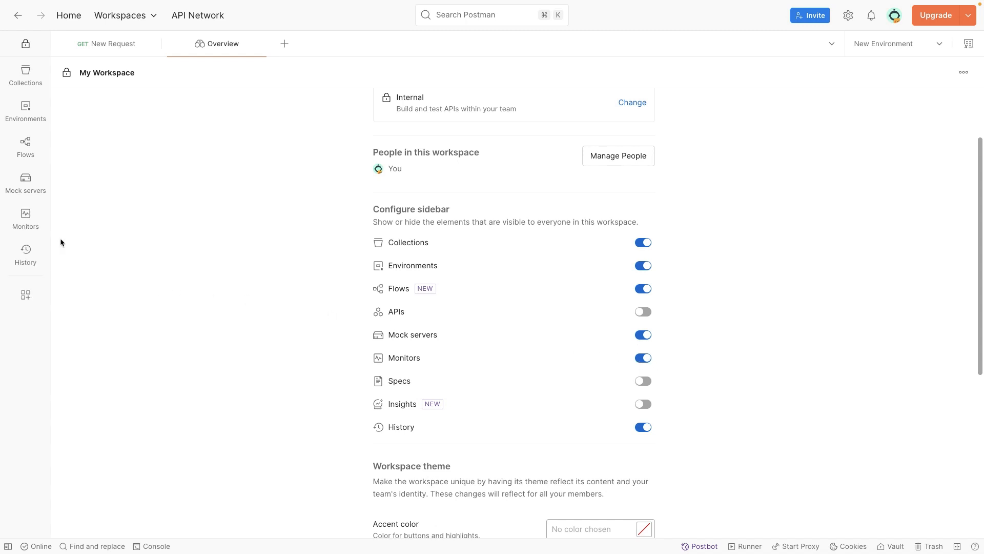
# Start a new monitor named "Health check" for the Monitor demo collection
pyautogui.click(29, 224)
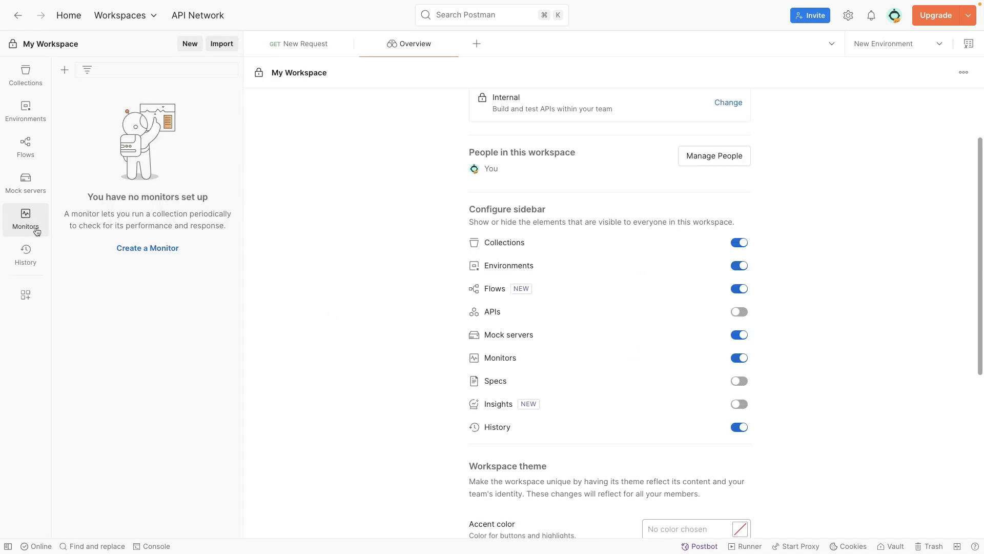
pyautogui.click(156, 255)
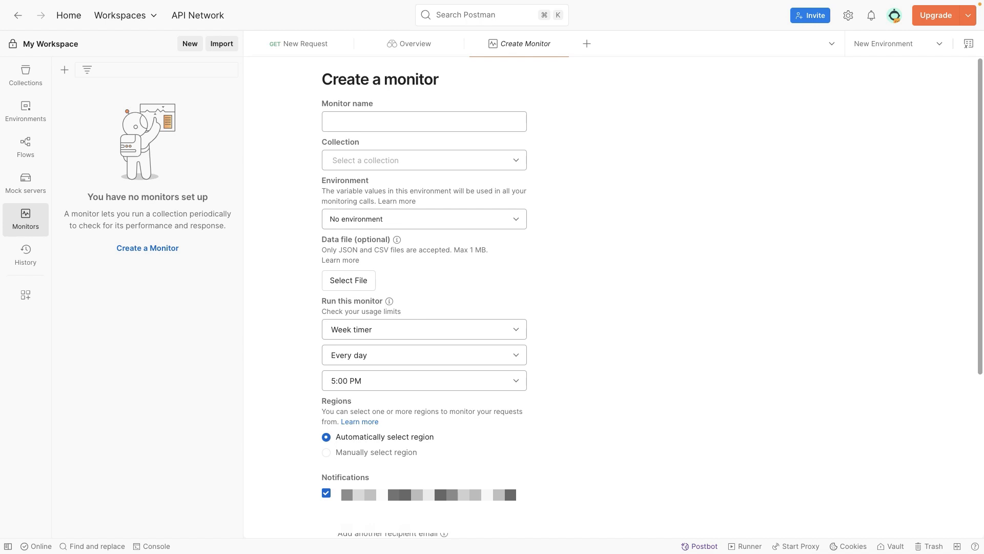
pyautogui.click(357, 121)
pyautogui.write('Health check')
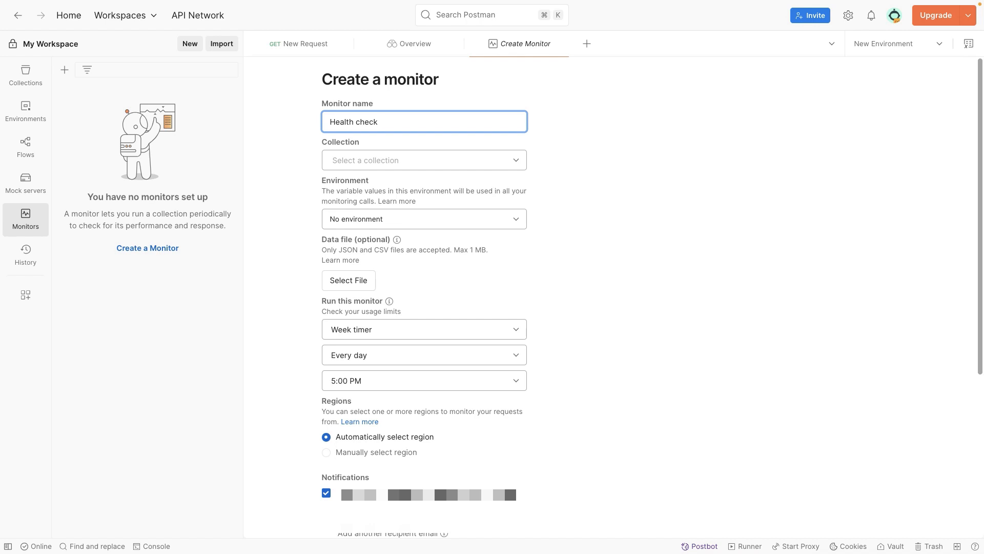
pyautogui.click(390, 160)
pyautogui.click(397, 279)
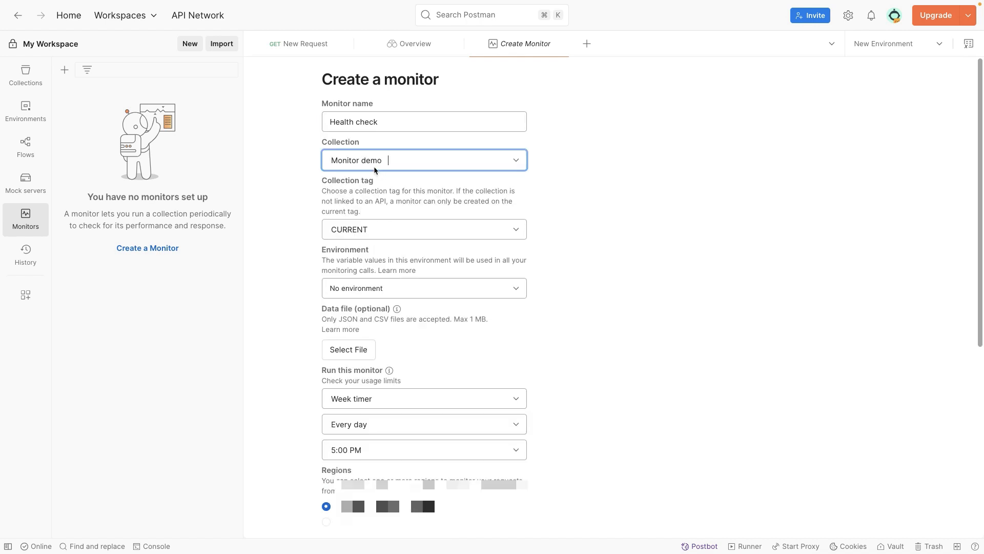
# Keep the monitor's environment on No environment and leave the optional data file unselected
pyautogui.scroll(-2, 363, 202)
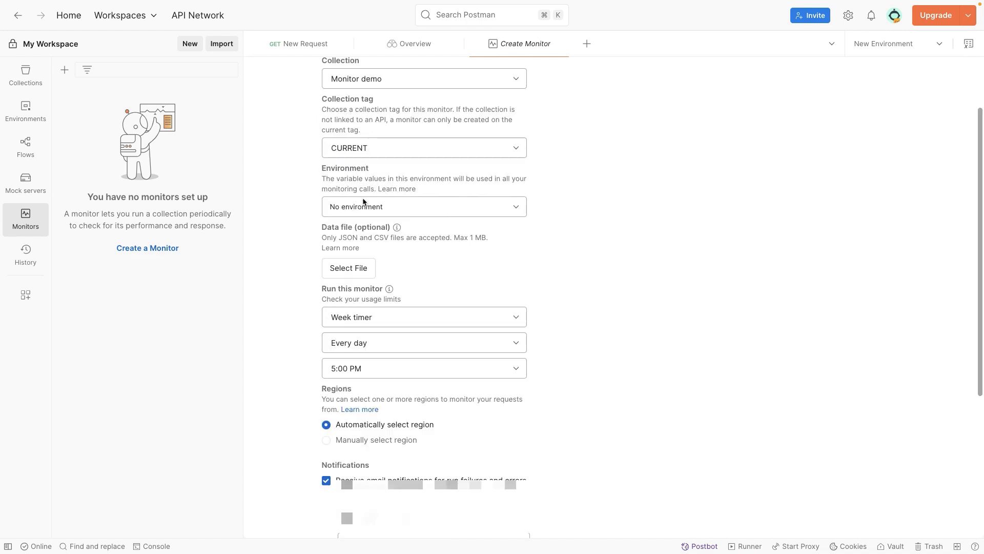
pyautogui.click(359, 205)
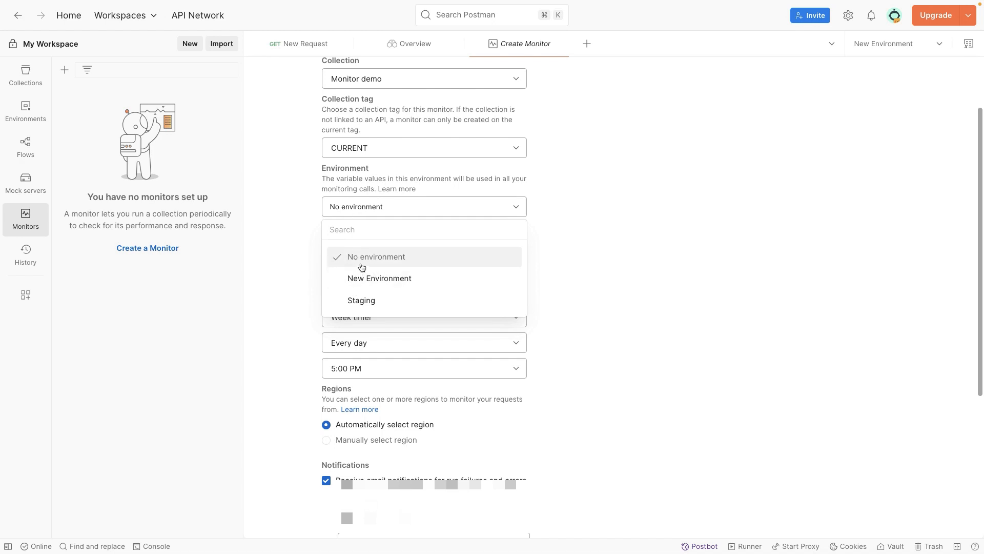
pyautogui.click(345, 258)
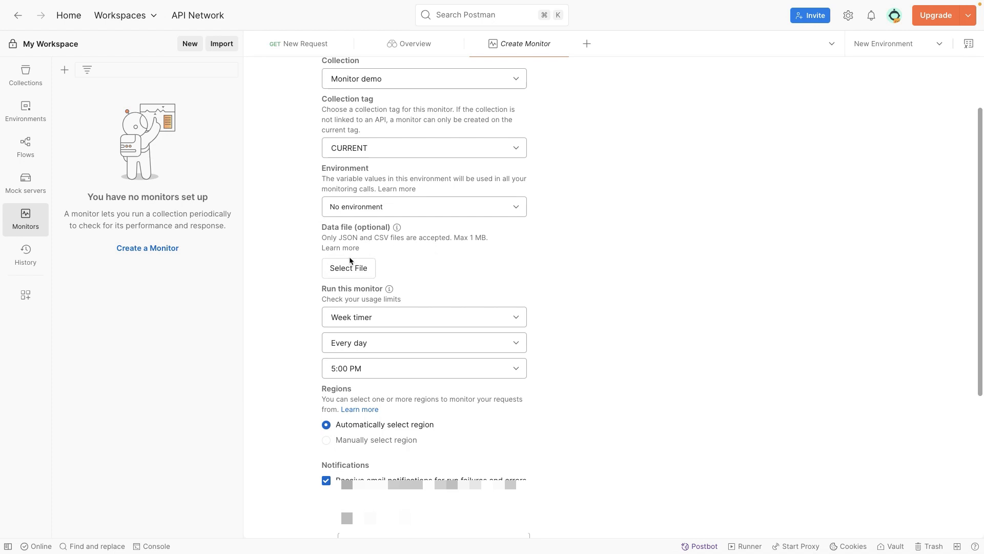
pyautogui.click(361, 274)
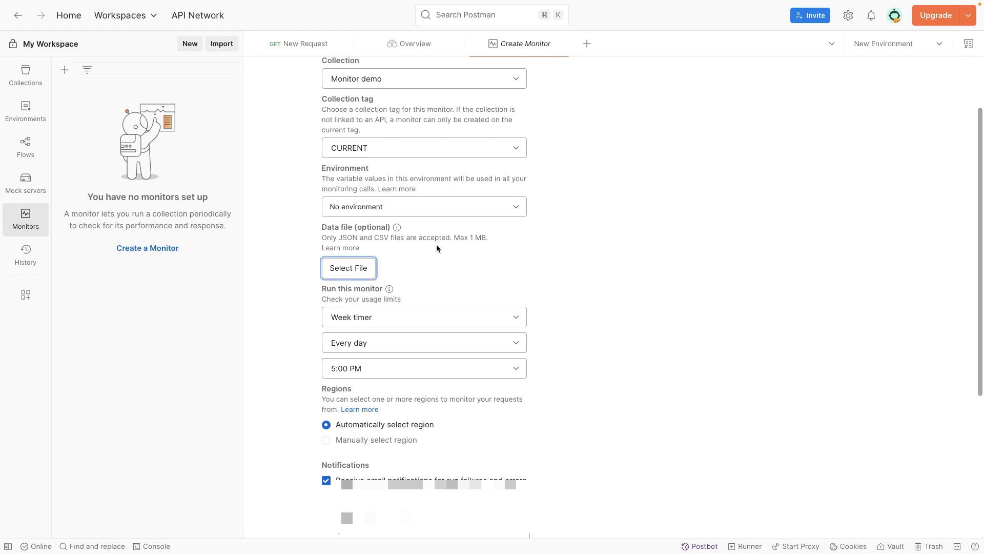
pyautogui.press('Escape')
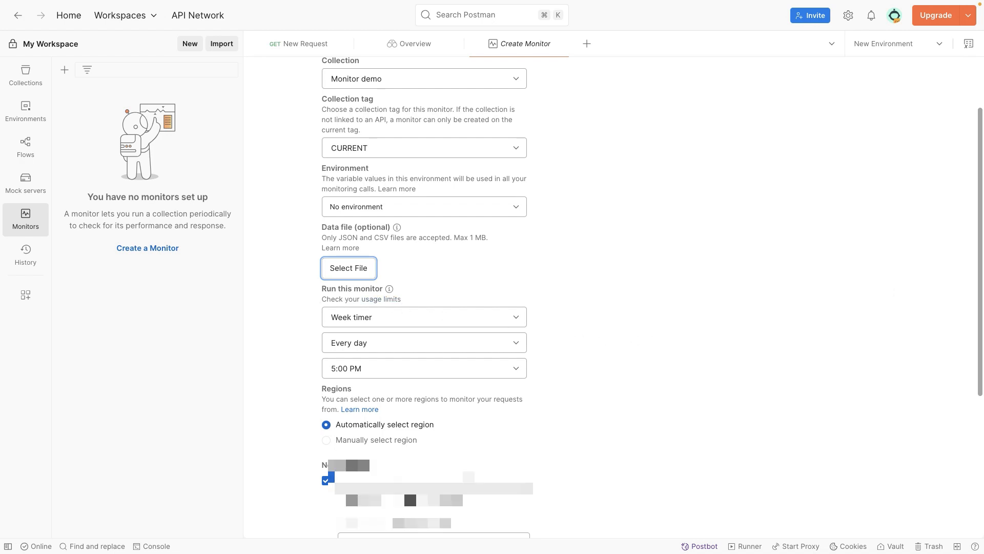
# Try the Hour timer for the monitor's run schedule, check its interval options, and switch back to Week timer
pyautogui.scroll(-1, 617, 280)
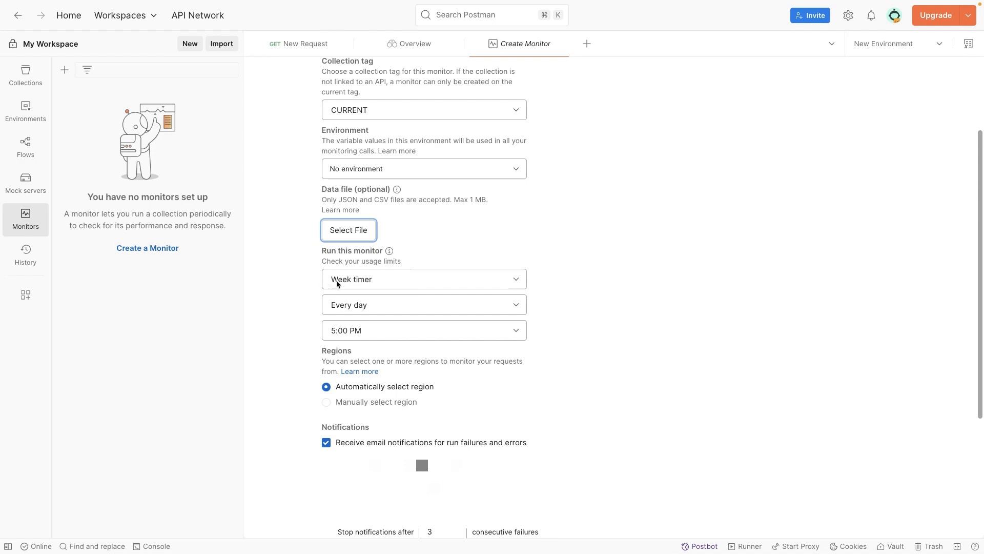
pyautogui.click(350, 282)
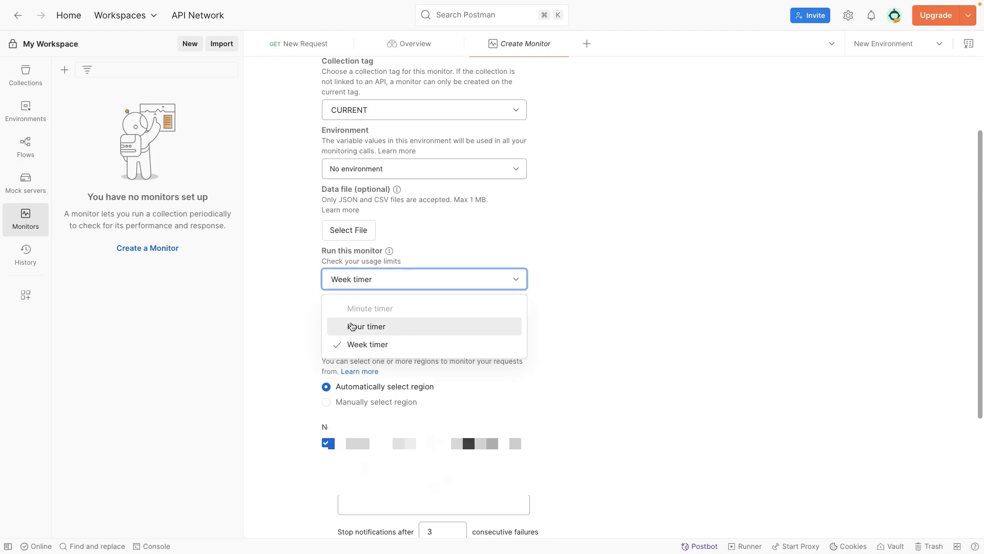
pyautogui.click(352, 326)
pyautogui.click(361, 307)
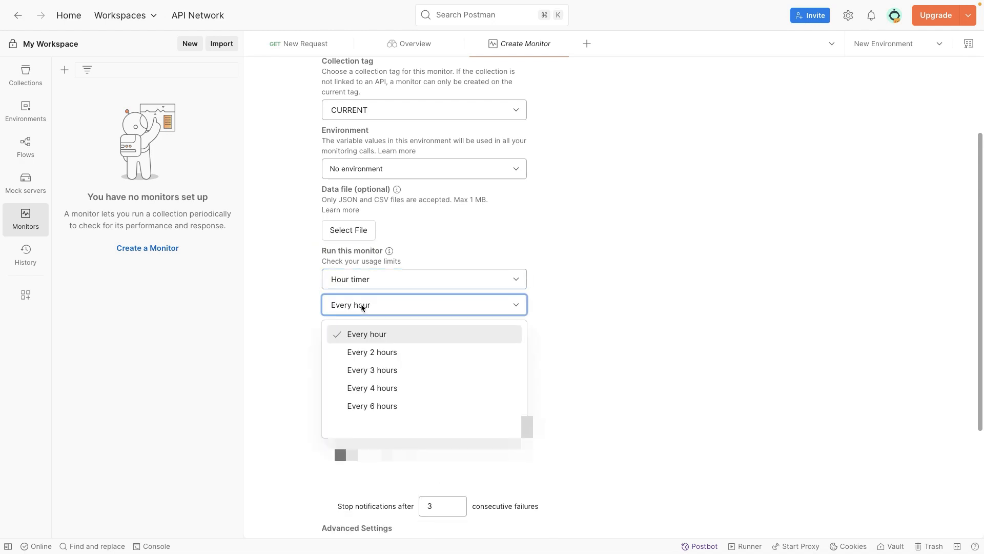
pyautogui.click(361, 308)
pyautogui.click(362, 287)
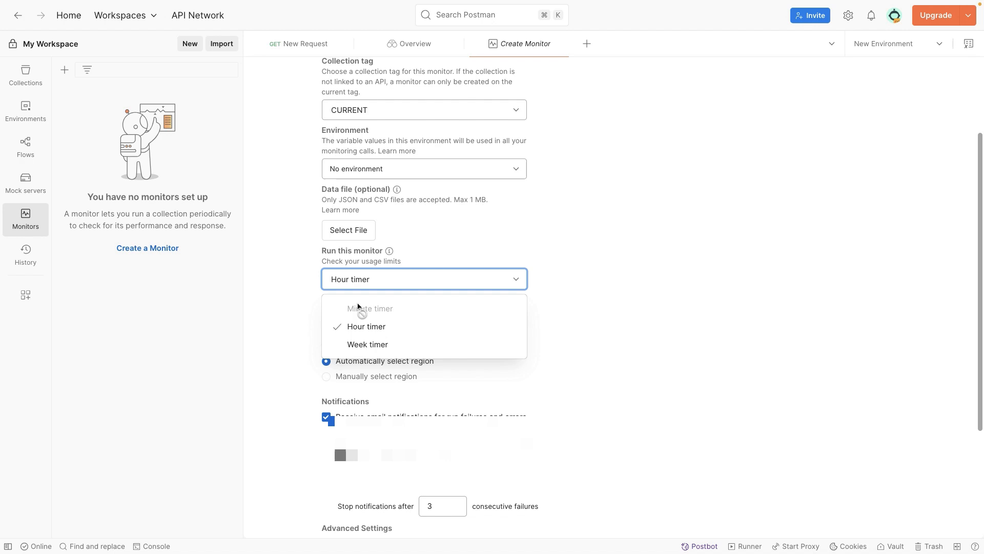
pyautogui.click(367, 342)
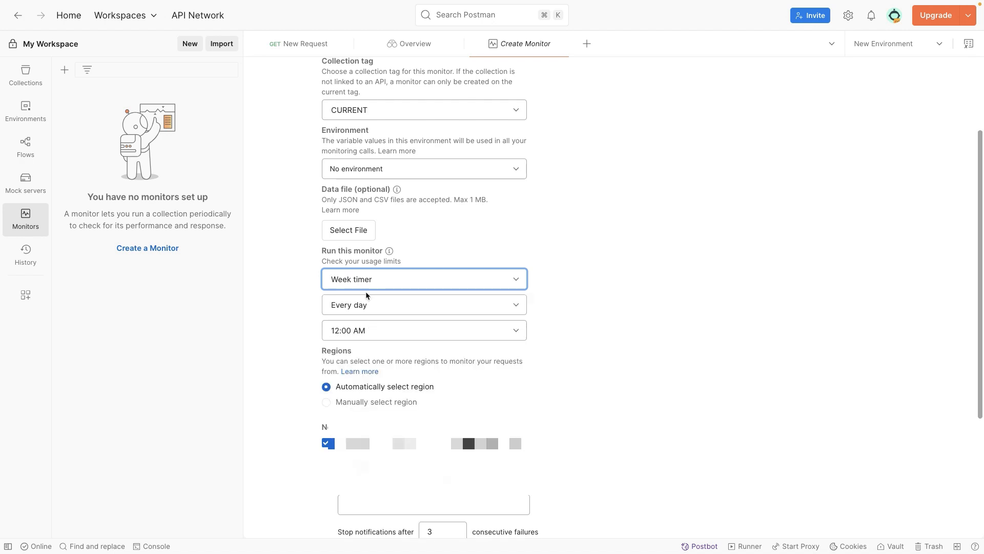
# Set the monitor's weekly schedule to run every weekday (Monday-Friday)
pyautogui.click(361, 307)
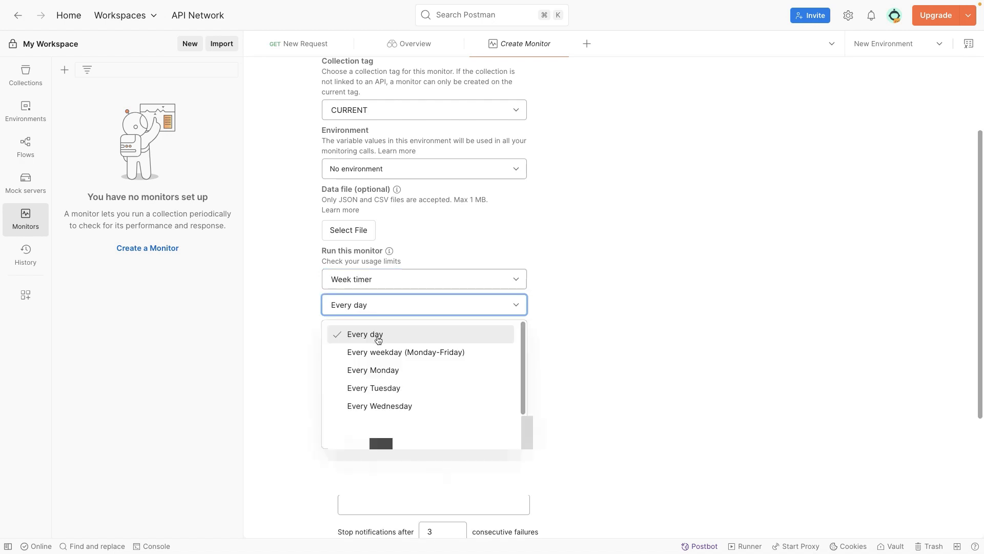
pyautogui.scroll(-1, 420, 395)
pyautogui.scroll(-1, 422, 401)
pyautogui.scroll(3, 417, 398)
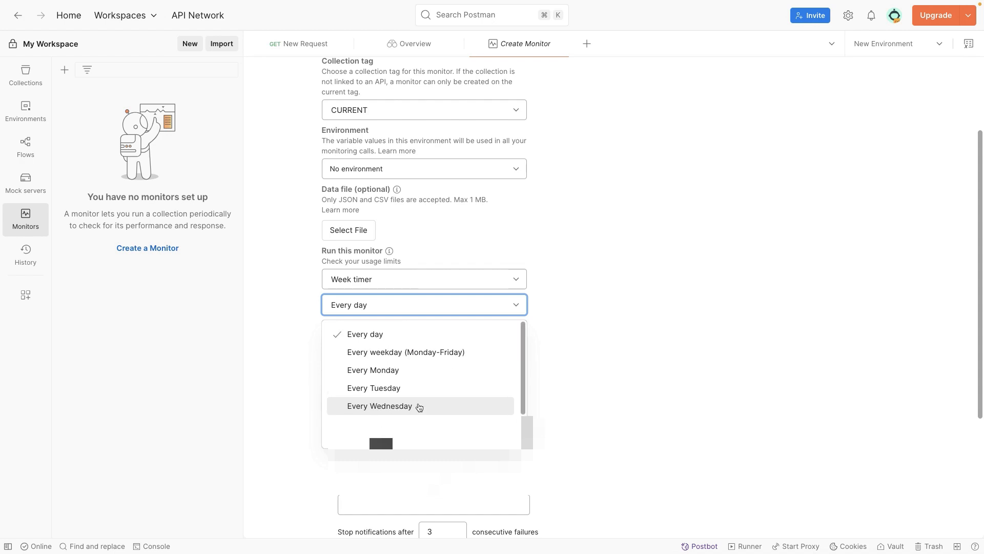
pyautogui.click(407, 354)
pyautogui.click(388, 307)
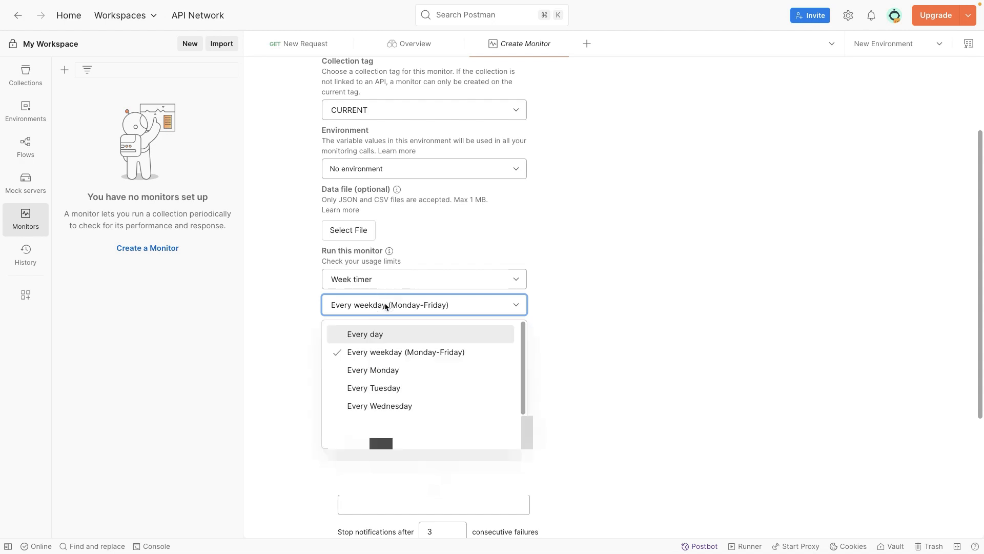
pyautogui.click(387, 352)
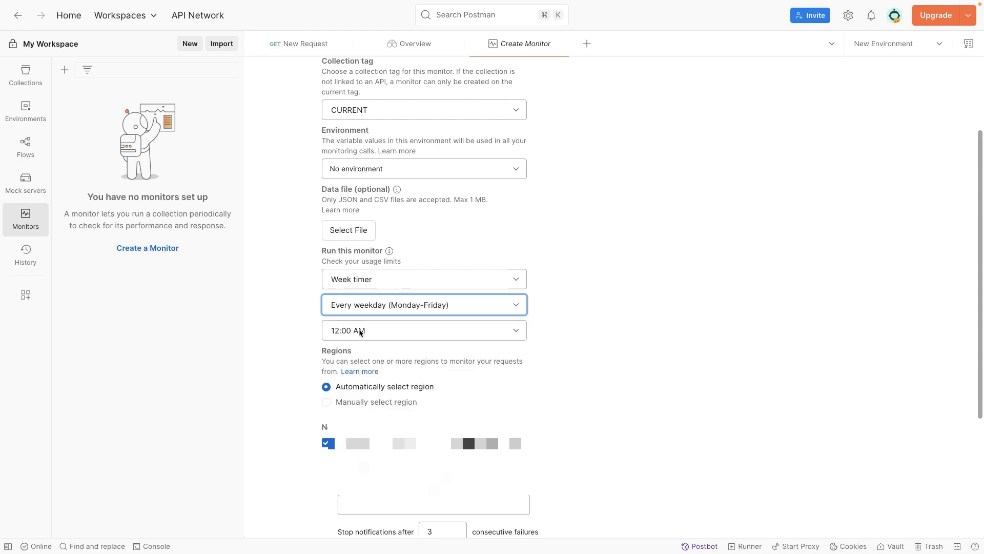
# Set the monitor's run time to 10:00 PM
pyautogui.click(361, 331)
pyautogui.scroll(-6, 359, 397)
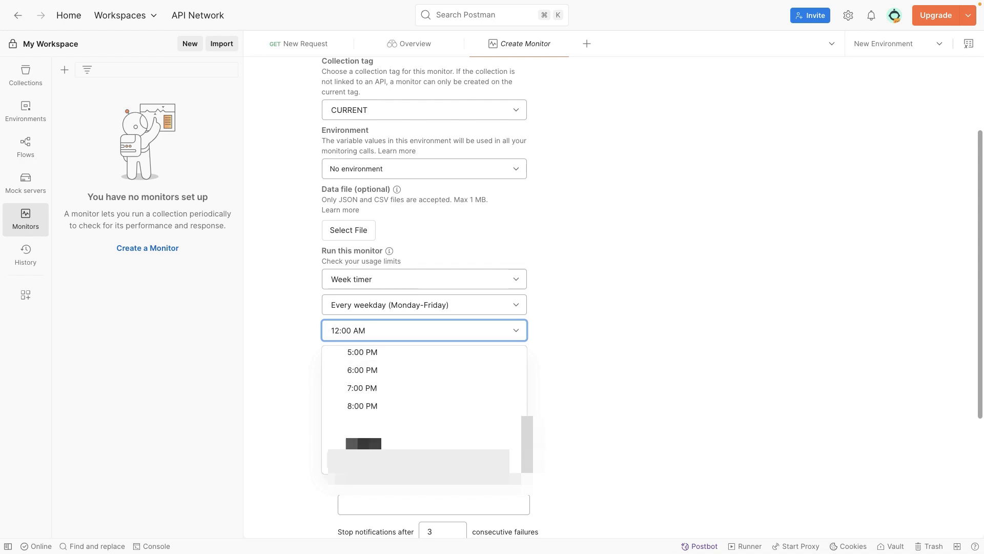
pyautogui.click(382, 444)
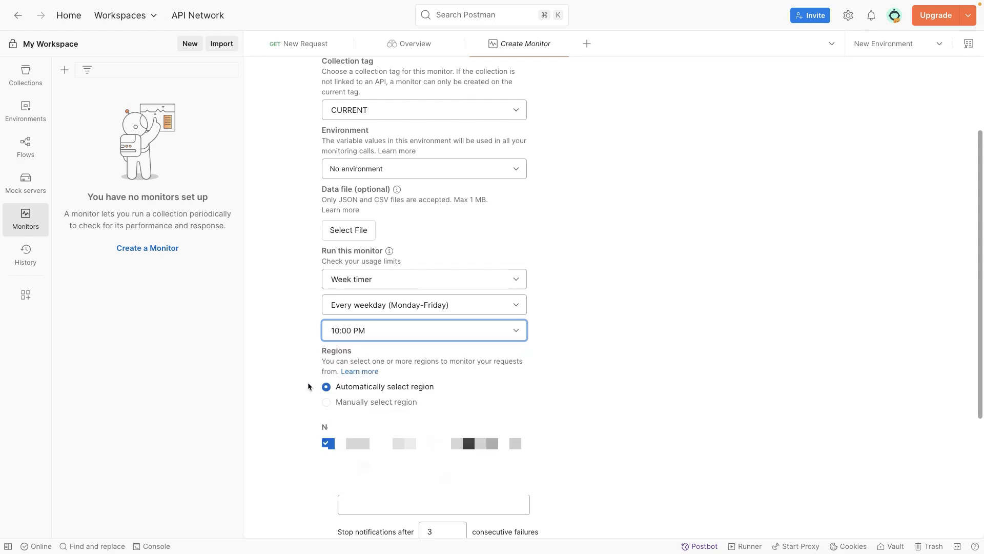
# Keep the region selection automatic and fill in the recipient's email for run failure and error notifications
pyautogui.scroll(-1, 584, 356)
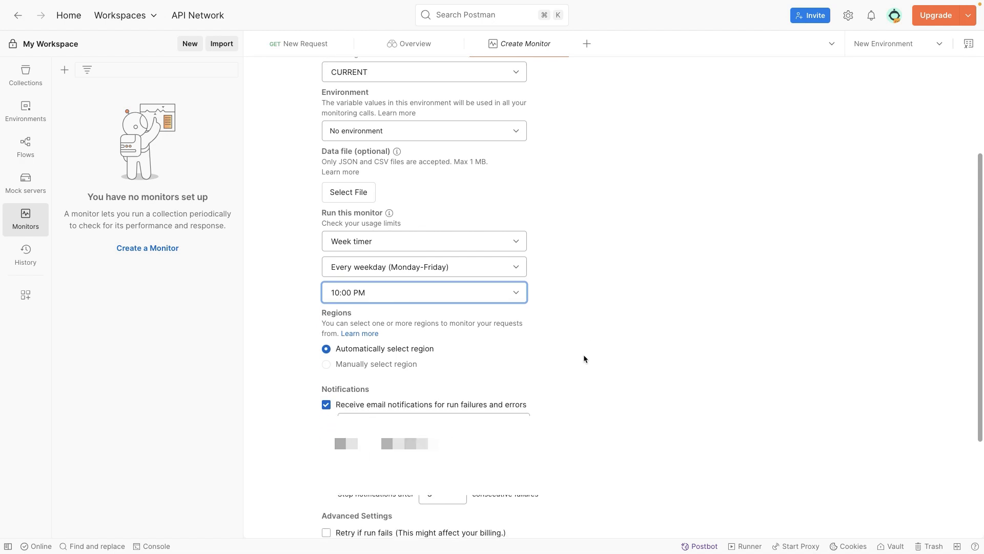
pyautogui.click(324, 315)
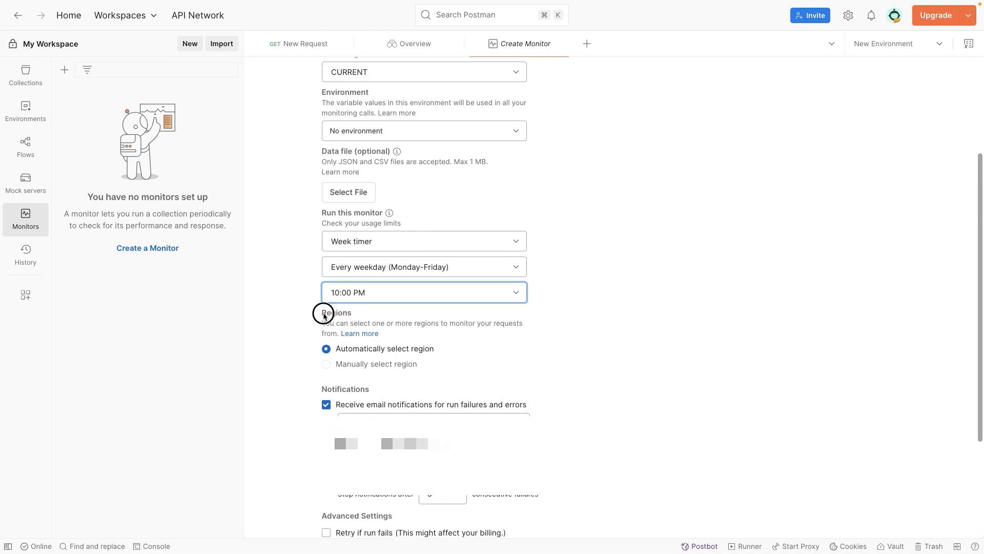
pyautogui.moveTo(324, 315); pyautogui.dragTo(358, 315)
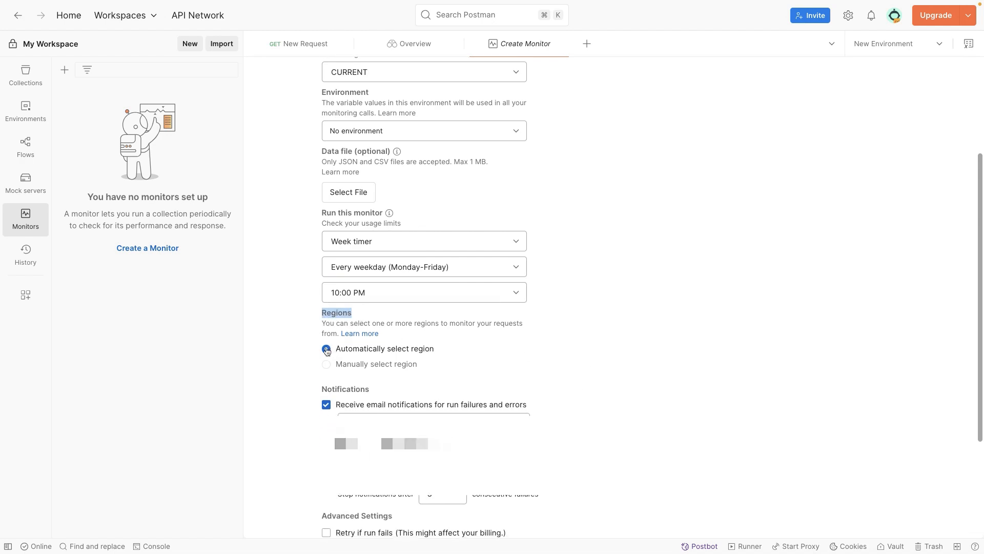
pyautogui.moveTo(326, 365)
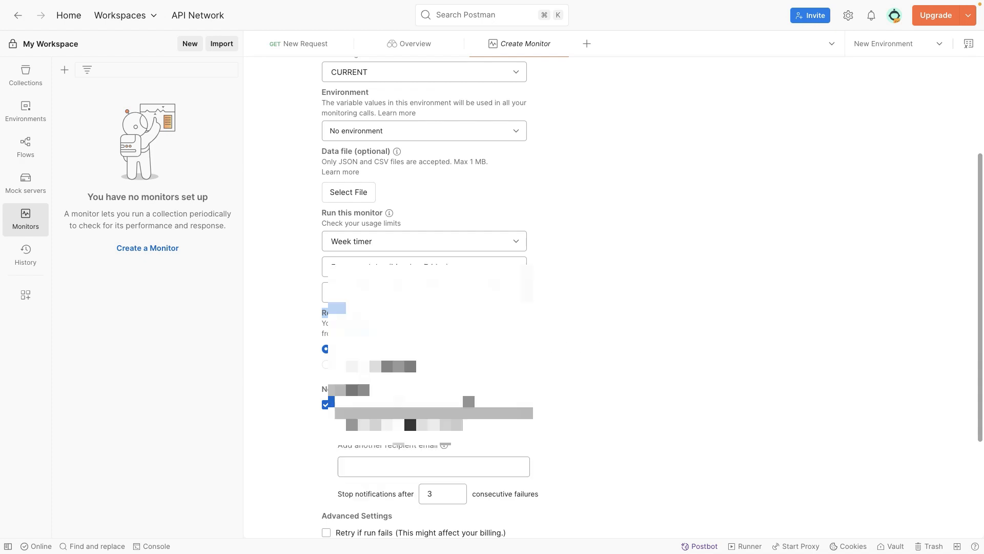
pyautogui.scroll(-1, 374, 368)
pyautogui.scroll(-2, 524, 420)
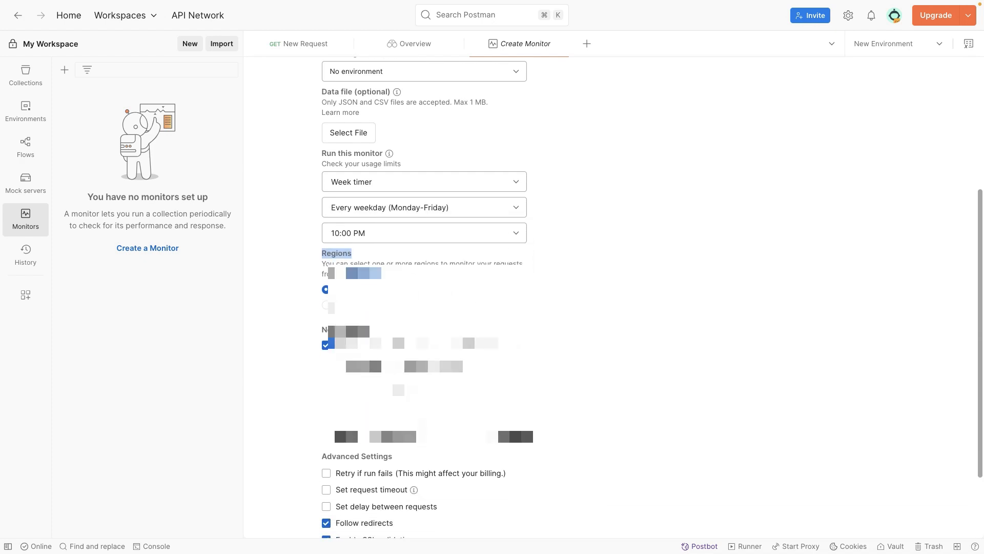
pyautogui.scroll(-4, 524, 421)
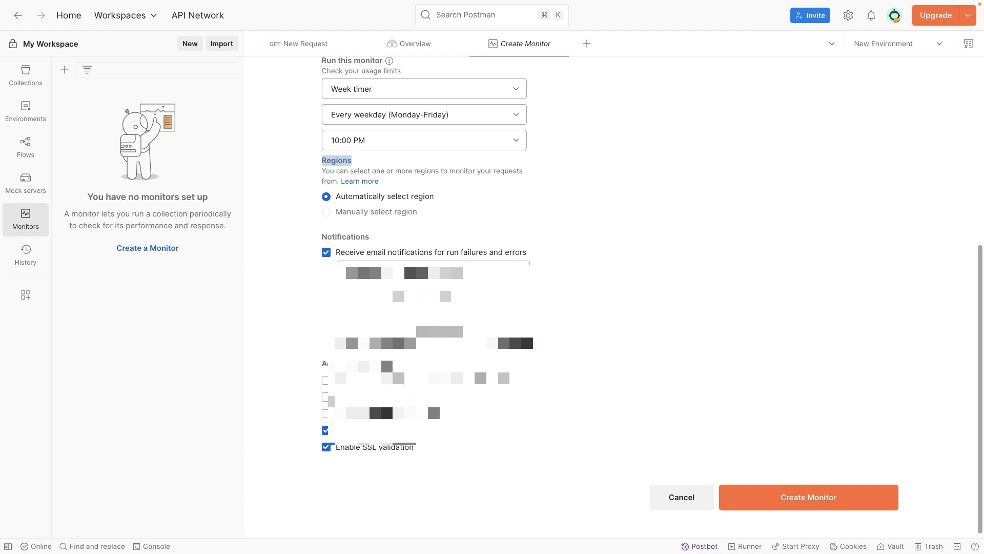
pyautogui.moveTo(420, 272); pyautogui.dragTo(345, 269)
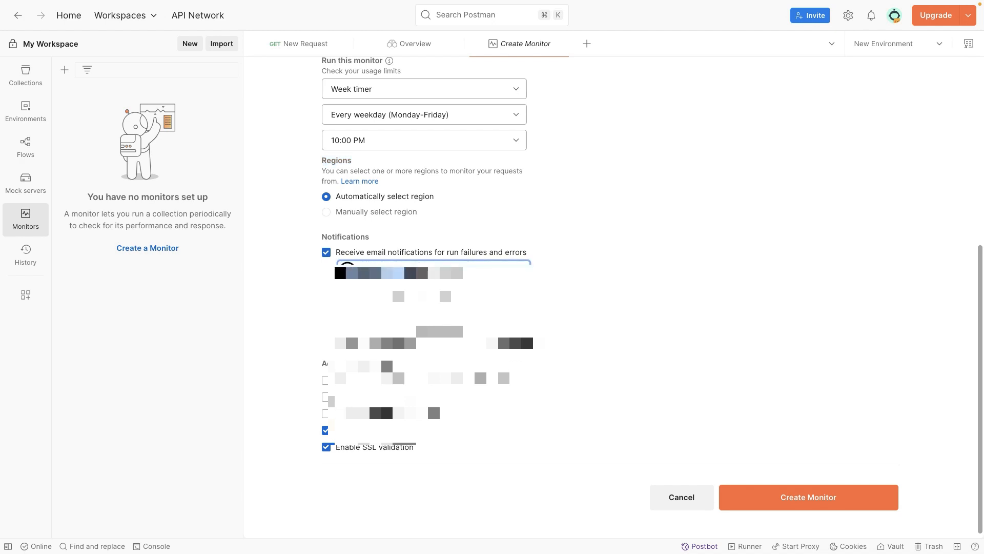
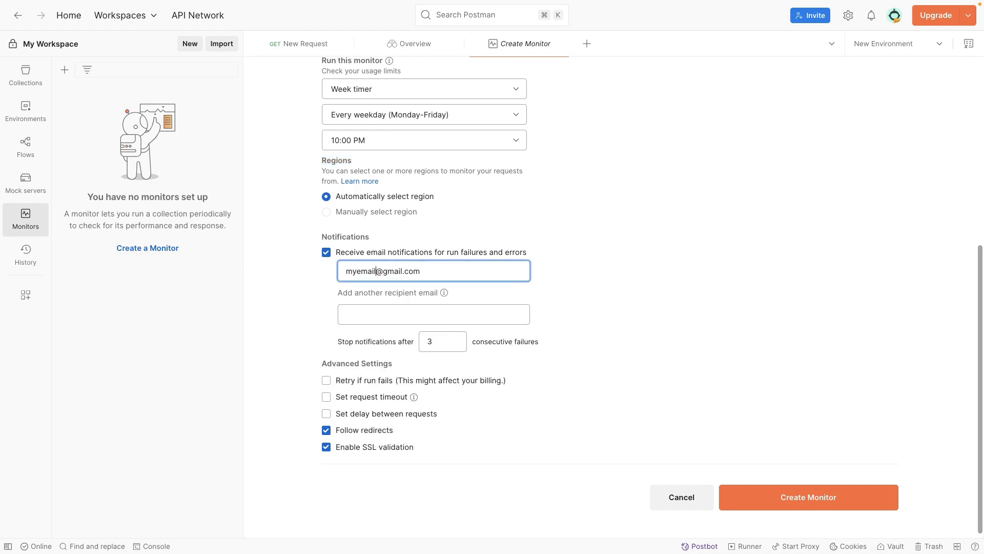
pyautogui.click(291, 277)
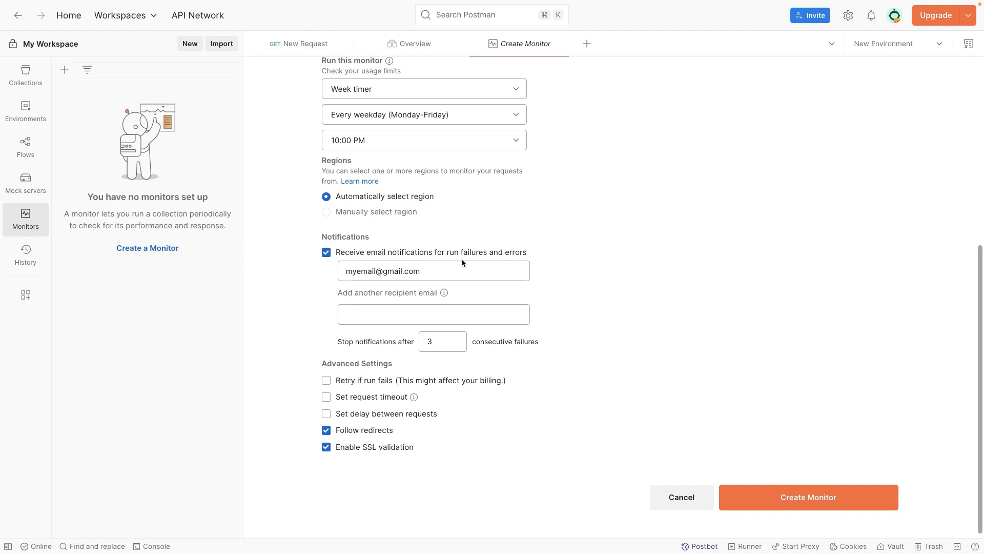
# Review the notification recipient, the consecutive failures limit and the available run timer types in the monitor's settings
pyautogui.scroll(-1, 445, 259)
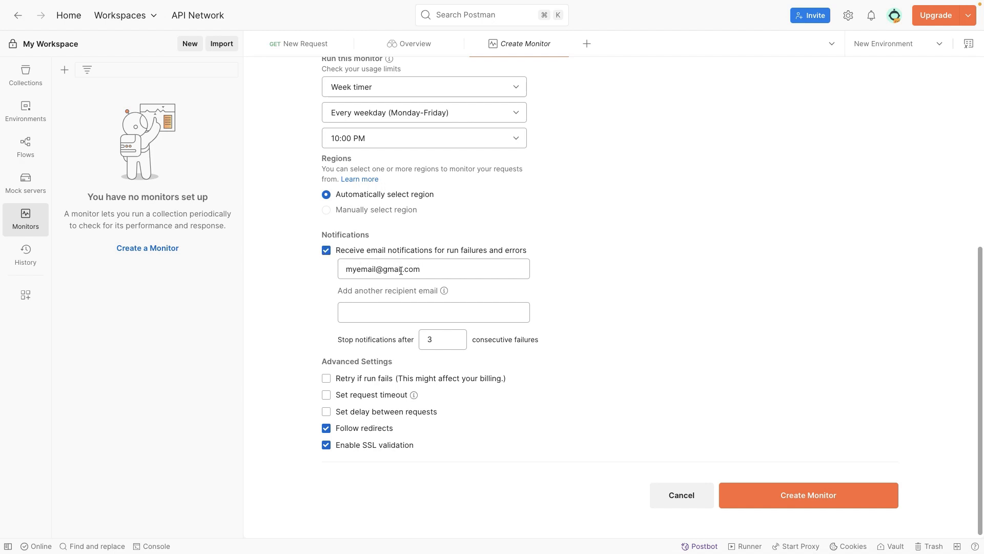
pyautogui.moveTo(425, 275); pyautogui.dragTo(301, 272)
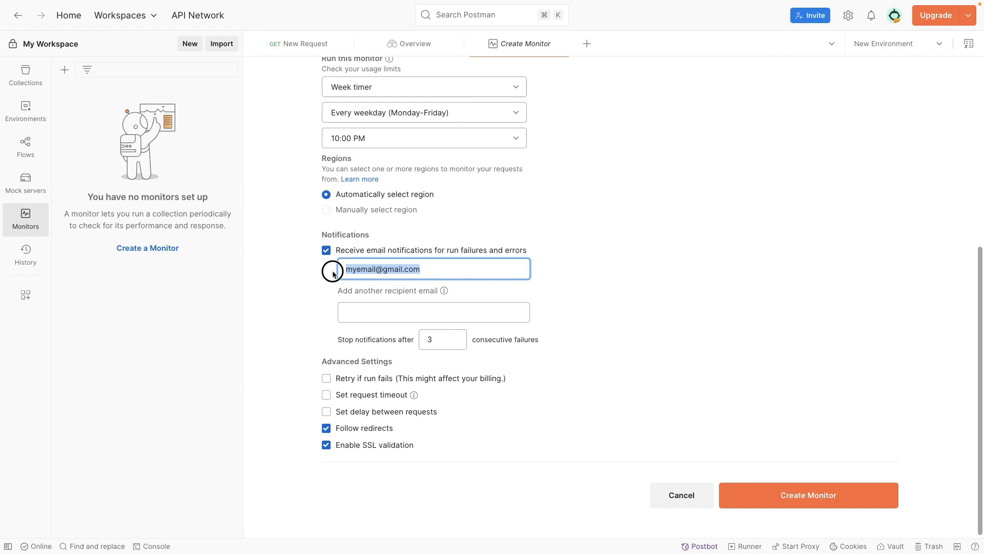
pyautogui.click(298, 288)
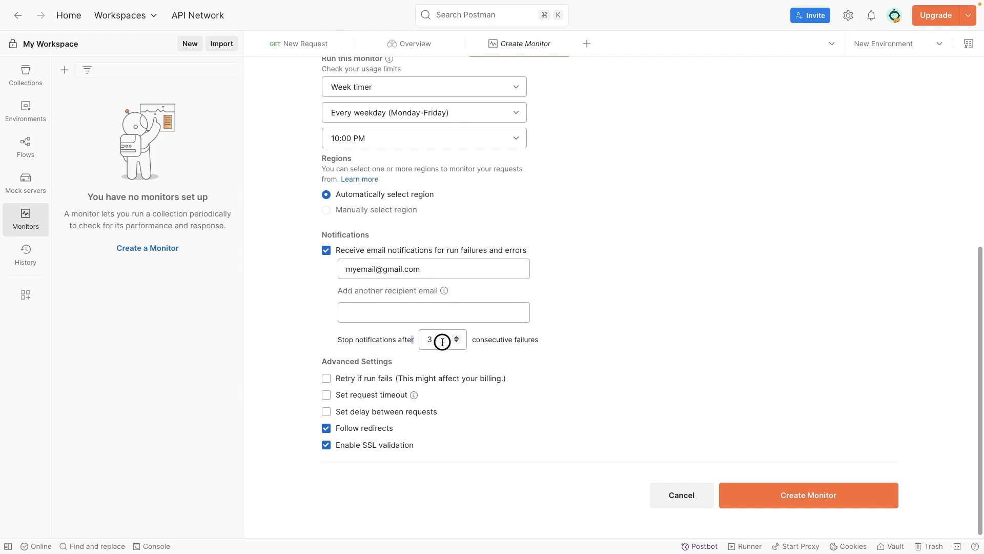
pyautogui.moveTo(415, 341); pyautogui.dragTo(375, 343)
pyautogui.moveTo(473, 339); pyautogui.dragTo(547, 339)
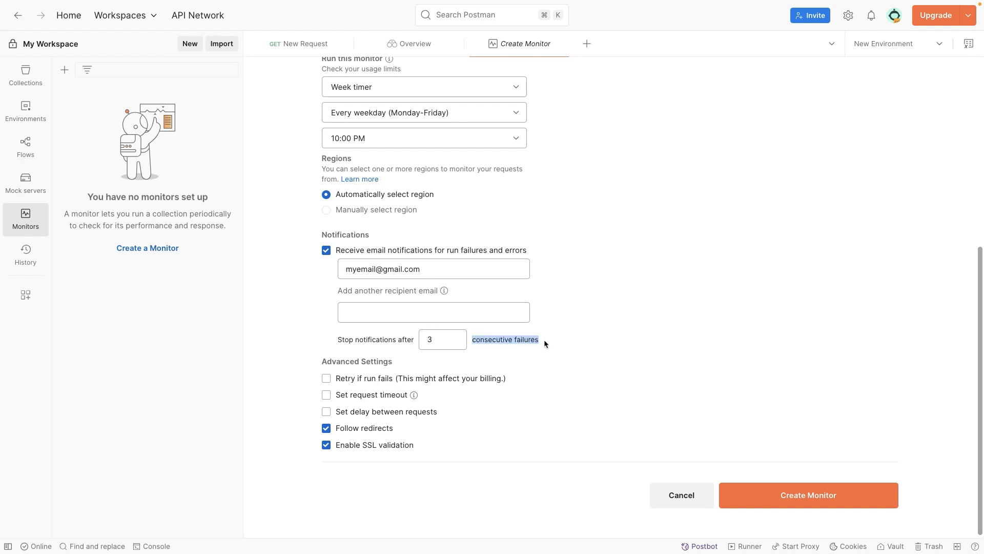
pyautogui.click(369, 339)
pyautogui.scroll(-1, 315, 306)
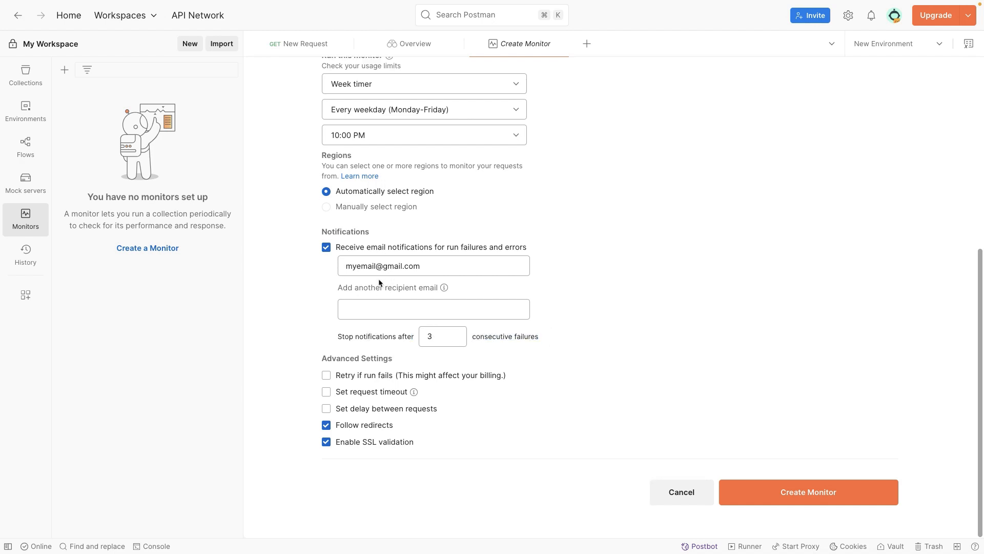
pyautogui.click(389, 131)
pyautogui.click(381, 78)
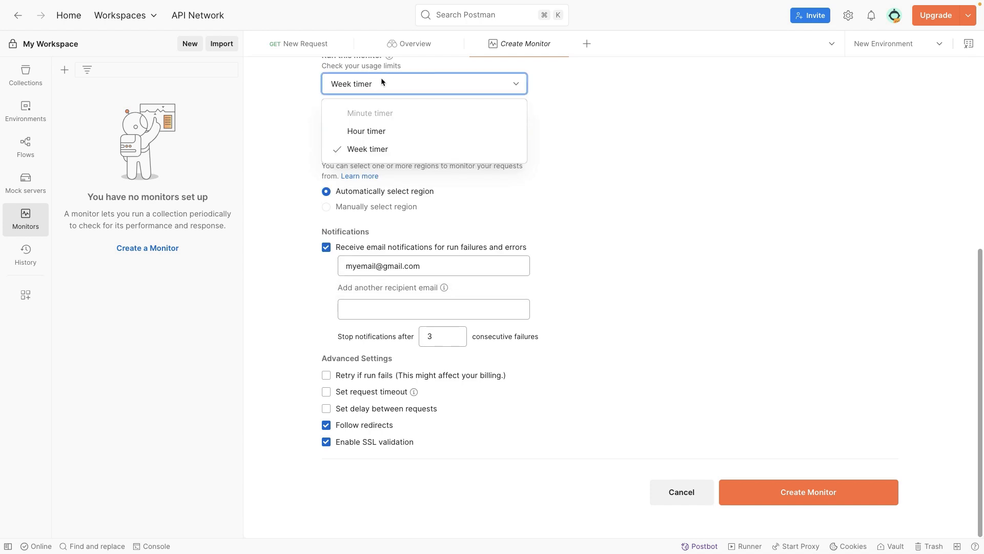
pyautogui.click(381, 79)
pyautogui.click(391, 89)
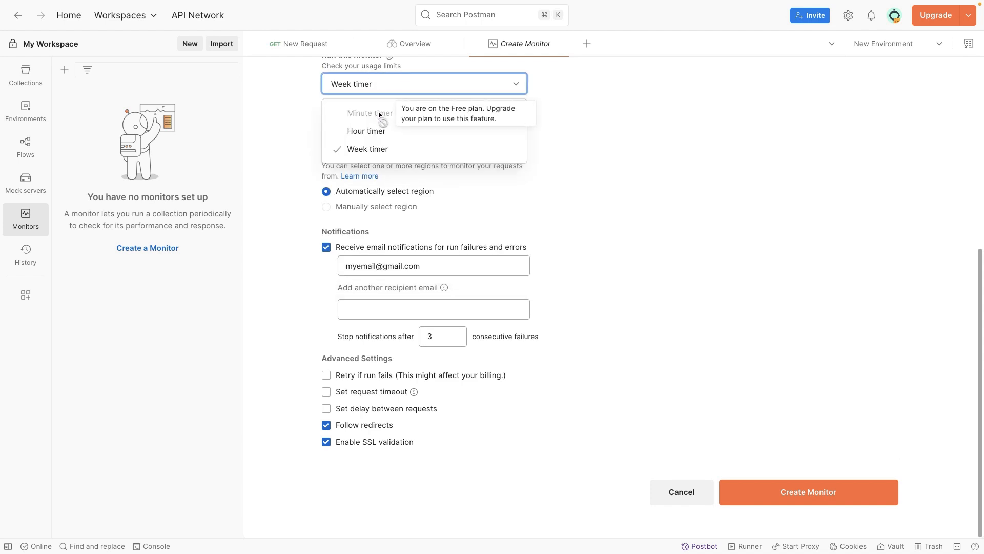
pyautogui.click(304, 115)
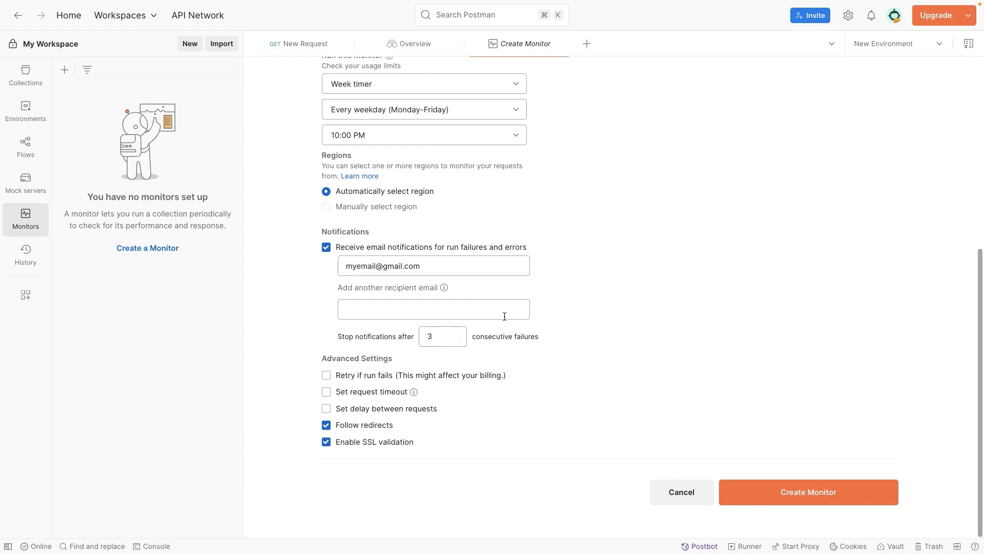
pyautogui.moveTo(433, 266); pyautogui.dragTo(330, 266)
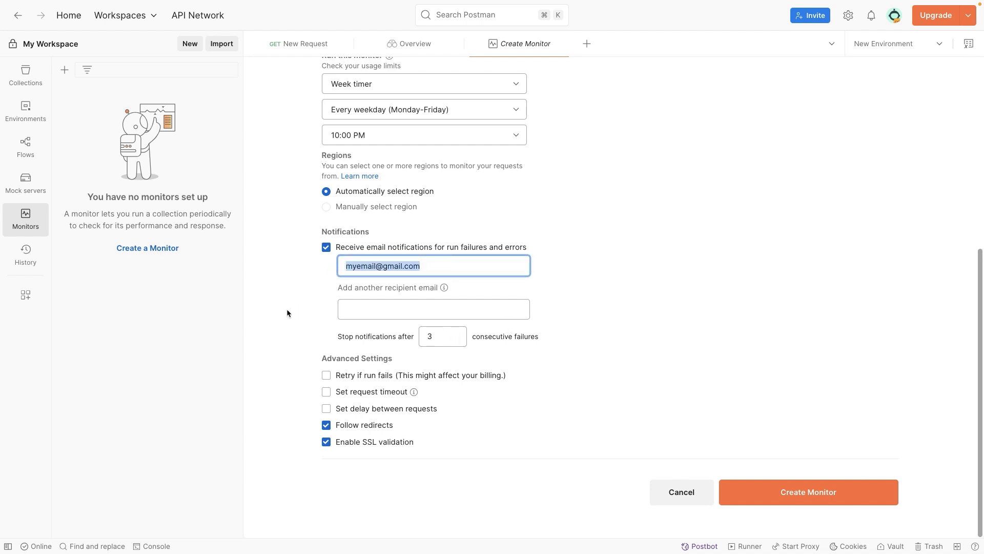
pyautogui.click(272, 309)
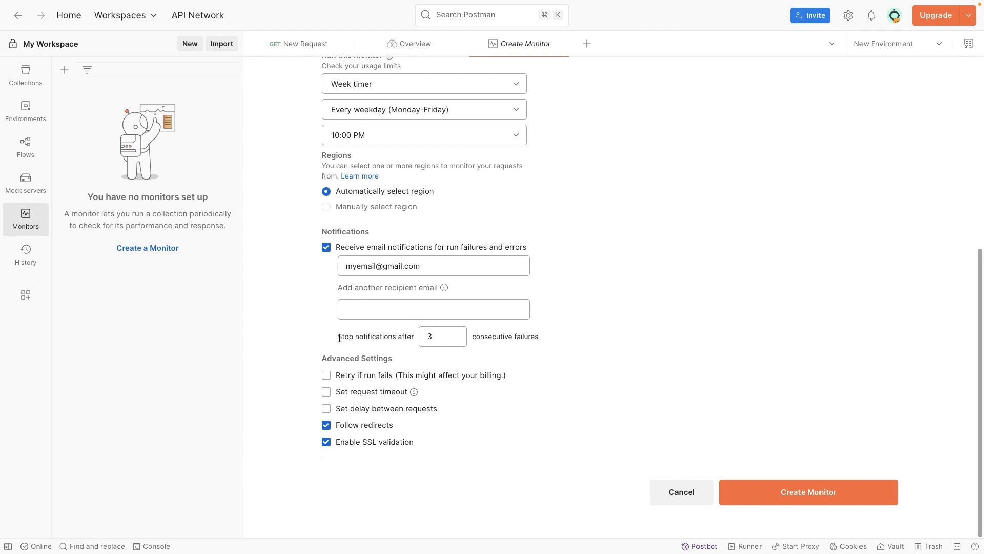
# Set the monitor to stop notifications after 5 consecutive failures
pyautogui.click(438, 337)
pyautogui.press('BackSpace')
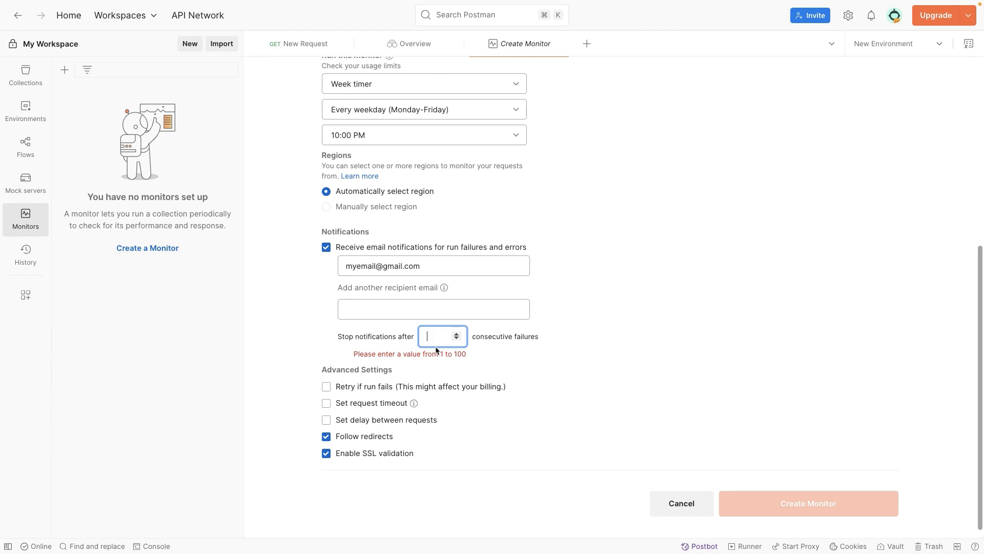
pyautogui.write('5')
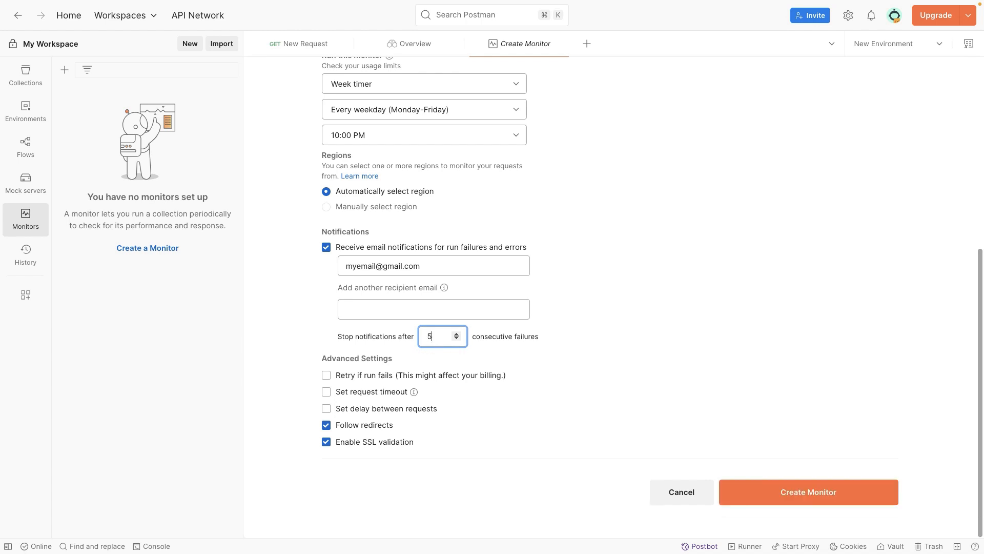
pyautogui.tripleClick(338, 337)
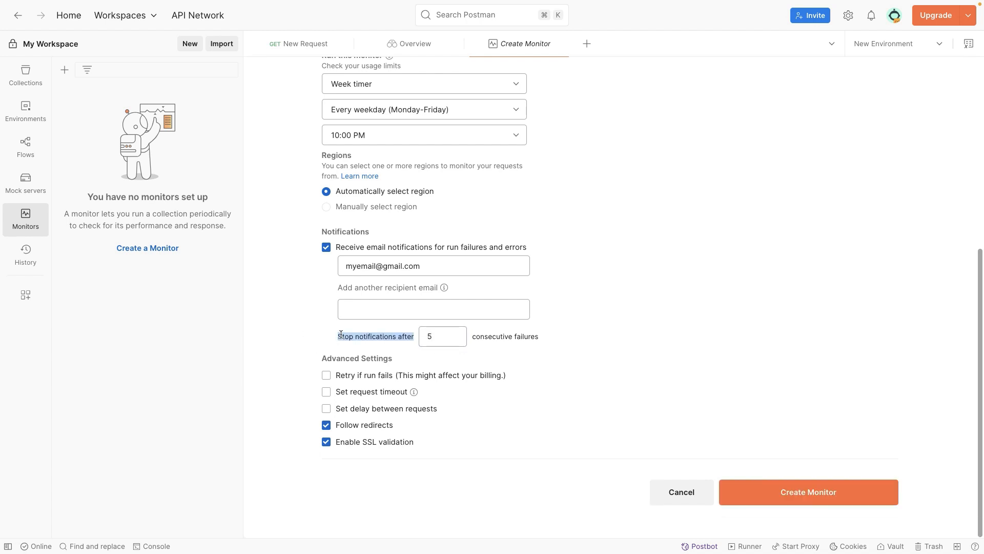
pyautogui.click(336, 336)
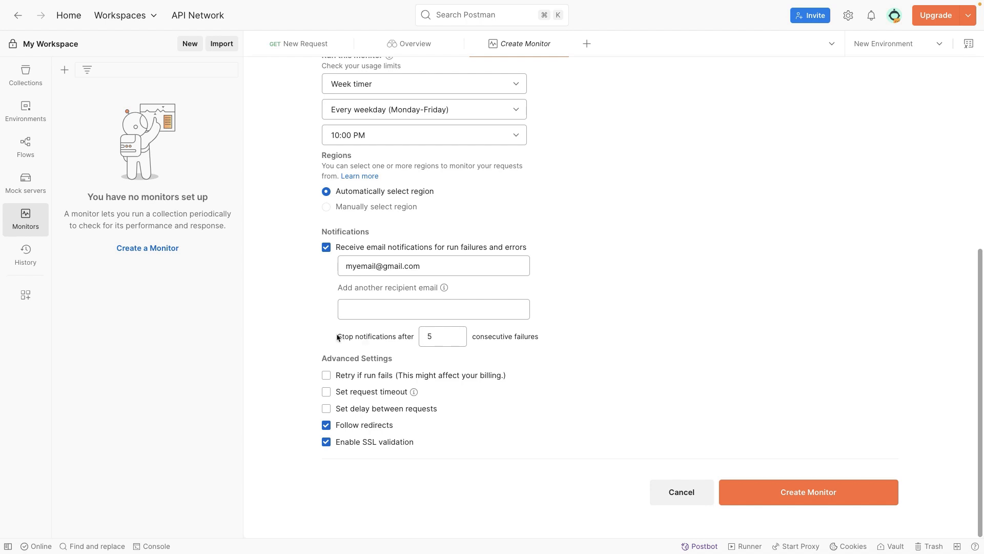
pyautogui.moveTo(472, 337); pyautogui.dragTo(543, 337)
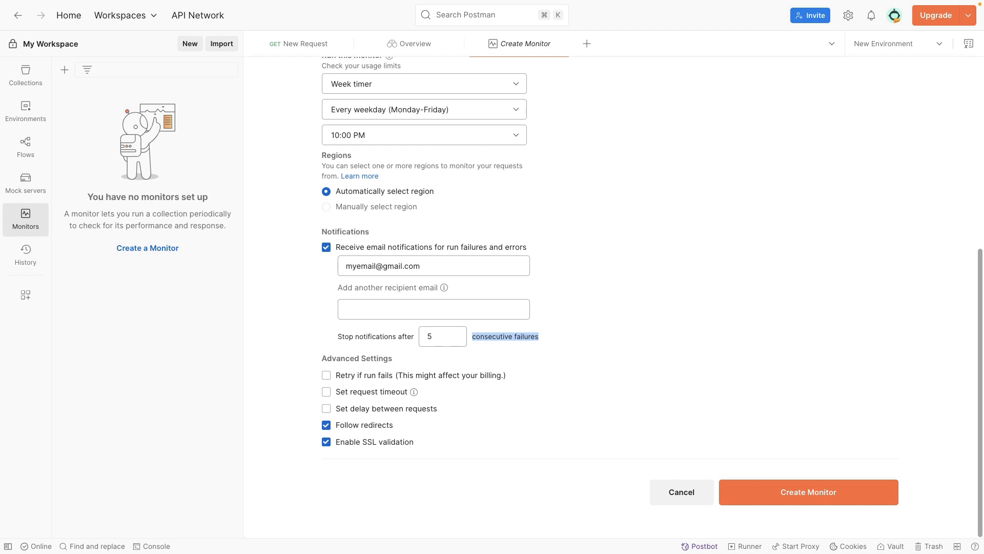
# Enable retrying when a run fails, with 2 retries, in the monitor's advanced settings
pyautogui.click(326, 376)
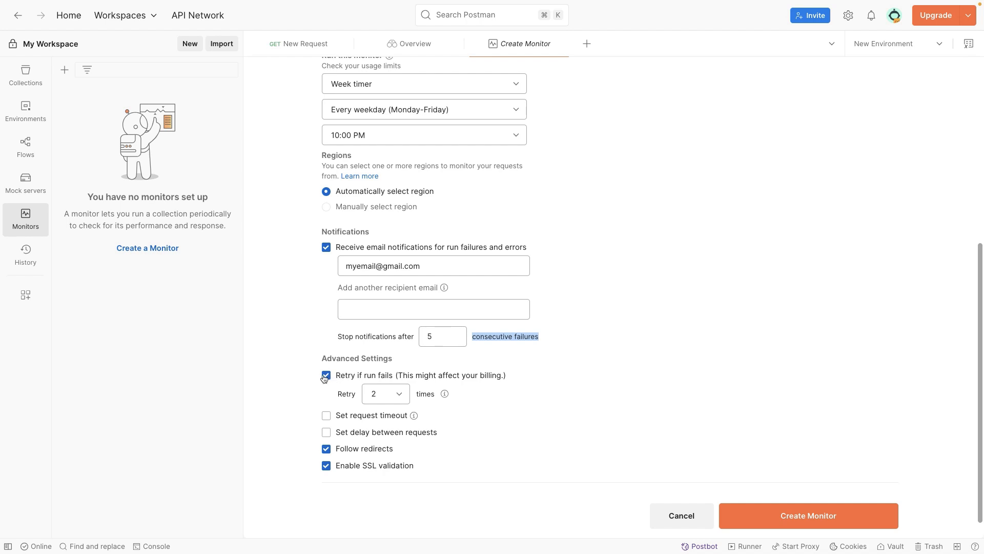
pyautogui.click(325, 377)
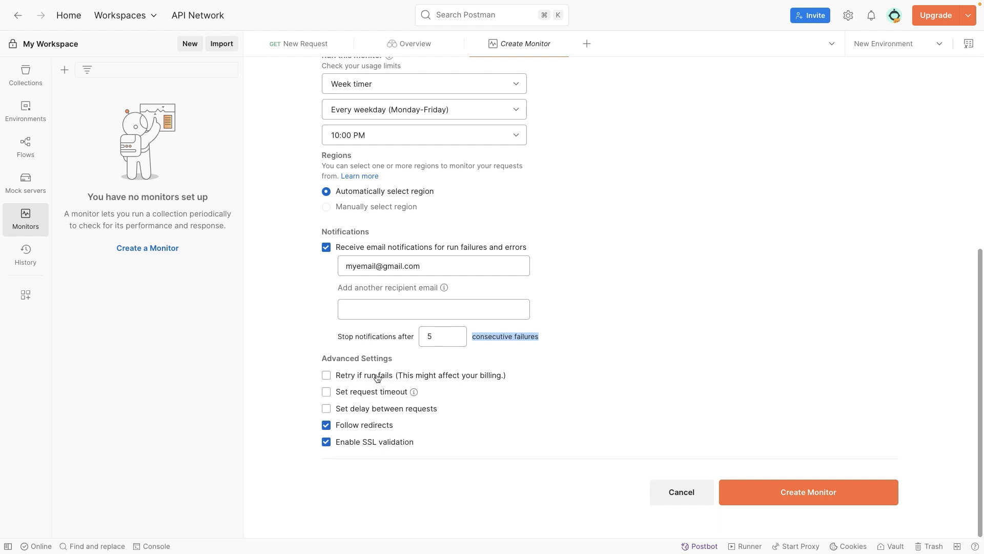
pyautogui.click(326, 376)
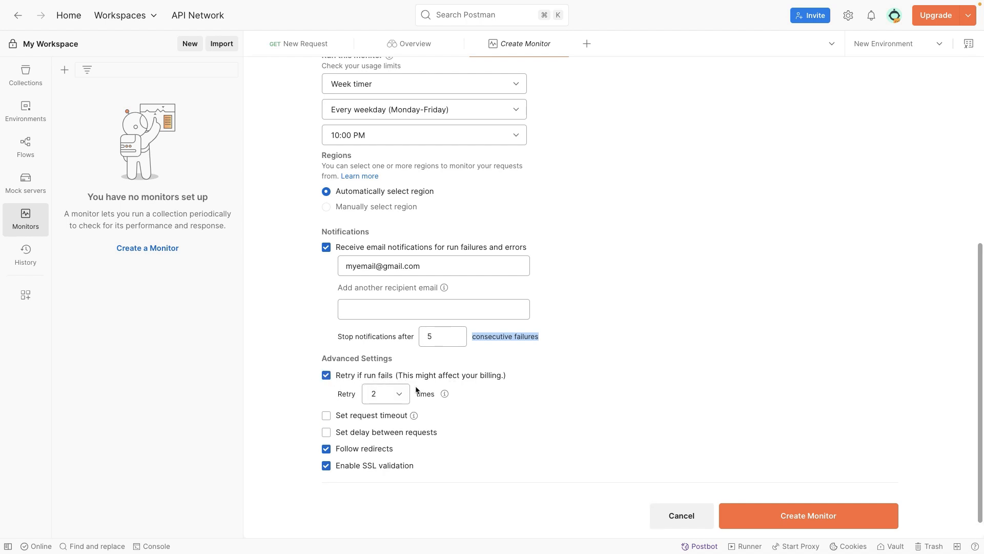
pyautogui.moveTo(401, 375); pyautogui.dragTo(490, 377)
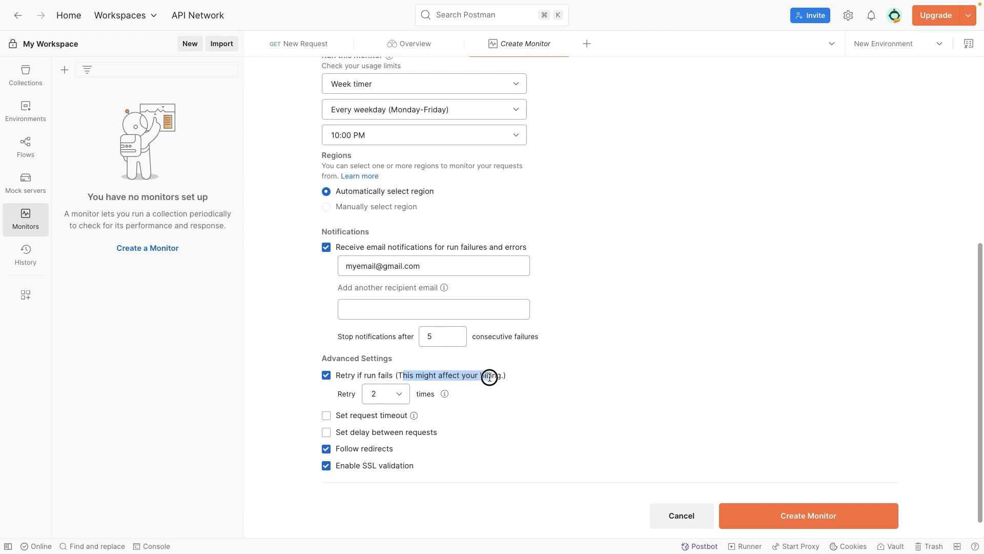
pyautogui.click(428, 377)
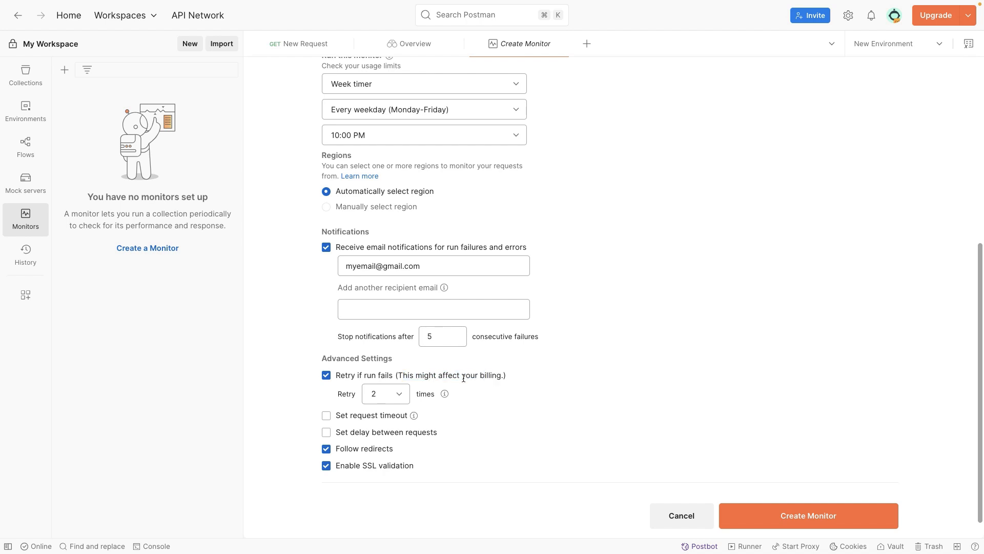
pyautogui.click(394, 398)
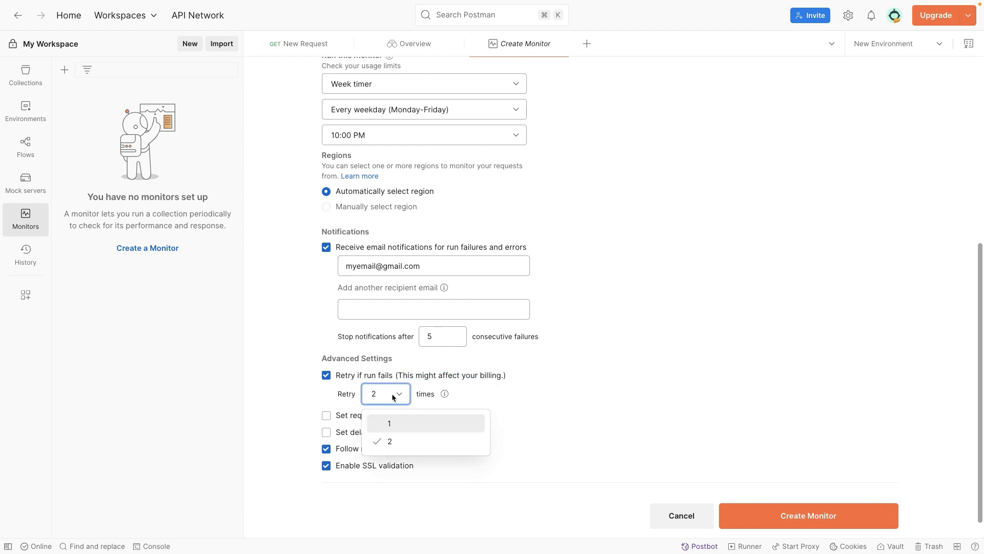
pyautogui.click(394, 424)
pyautogui.click(389, 395)
pyautogui.click(396, 441)
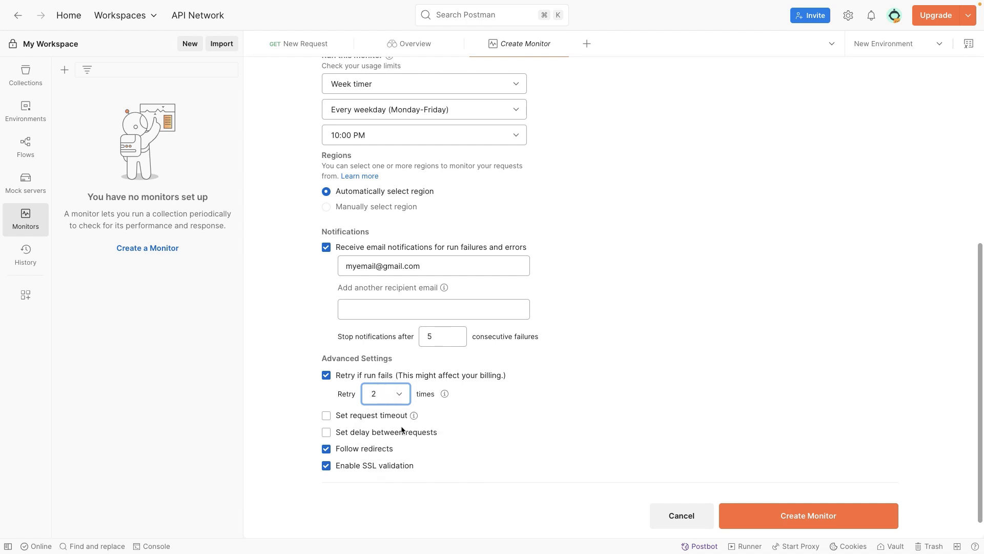
pyautogui.click(444, 394)
# Enable the request timeout for the monitor with a value of 5000 ms
pyautogui.click(327, 417)
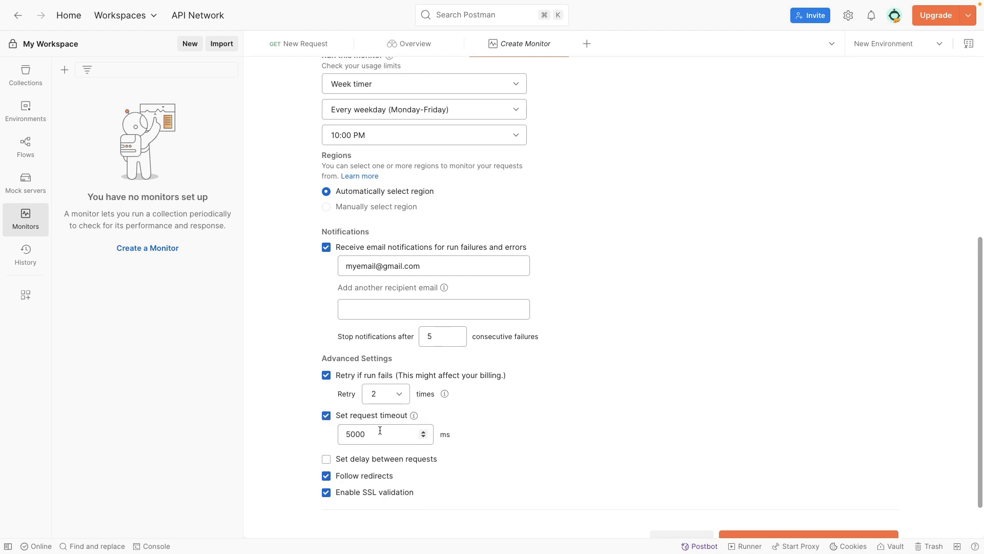
pyautogui.moveTo(415, 418)
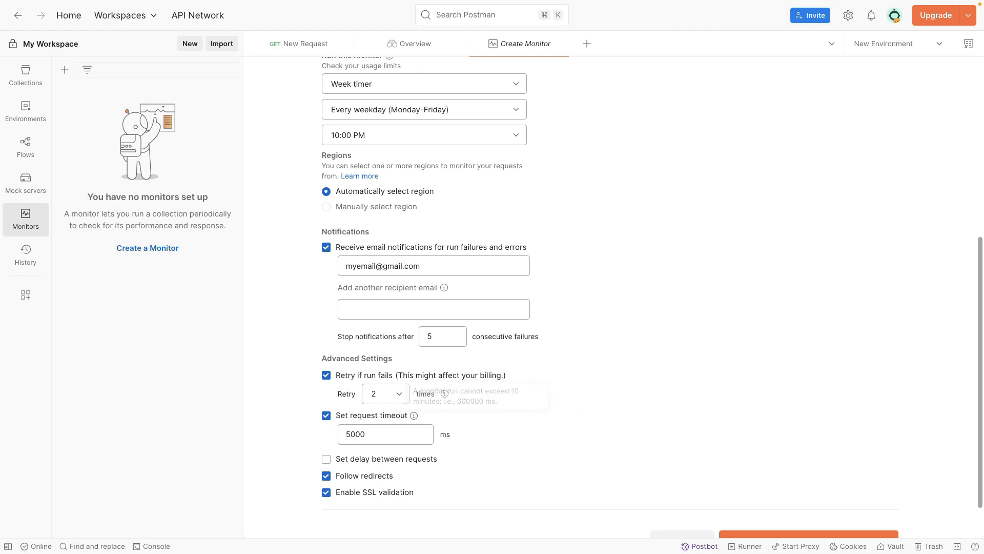
pyautogui.click(387, 436)
pyautogui.moveTo(381, 436); pyautogui.dragTo(340, 434)
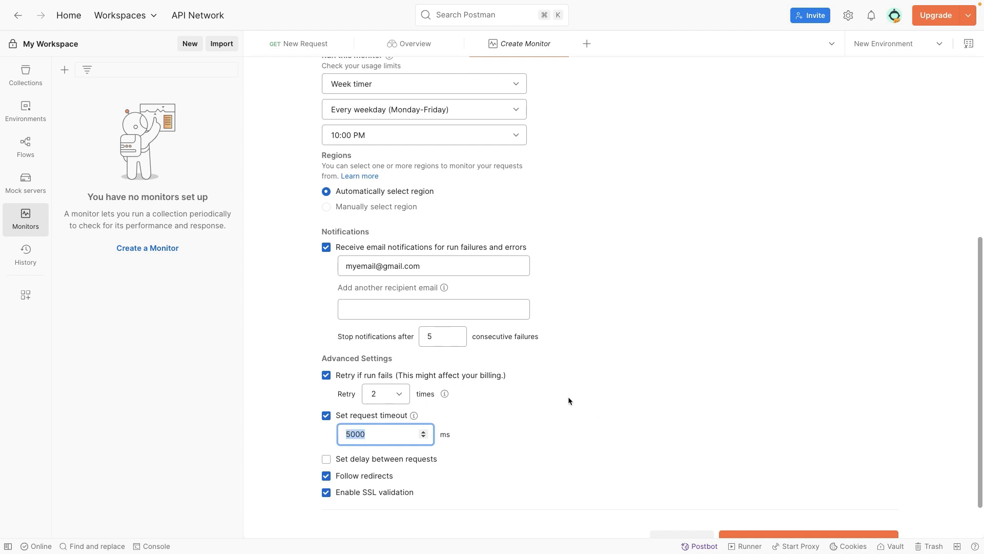
pyautogui.scroll(-2, 568, 400)
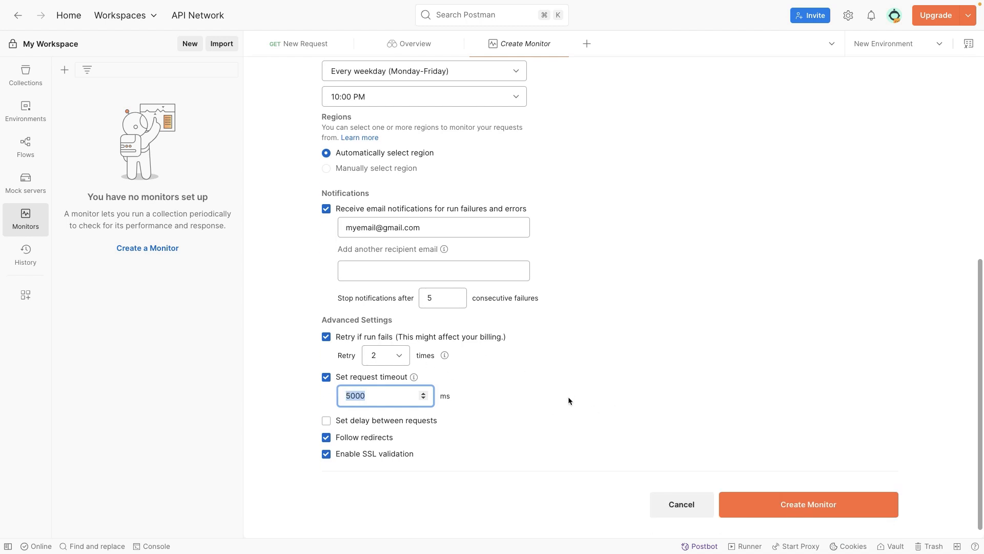
pyautogui.click(385, 394)
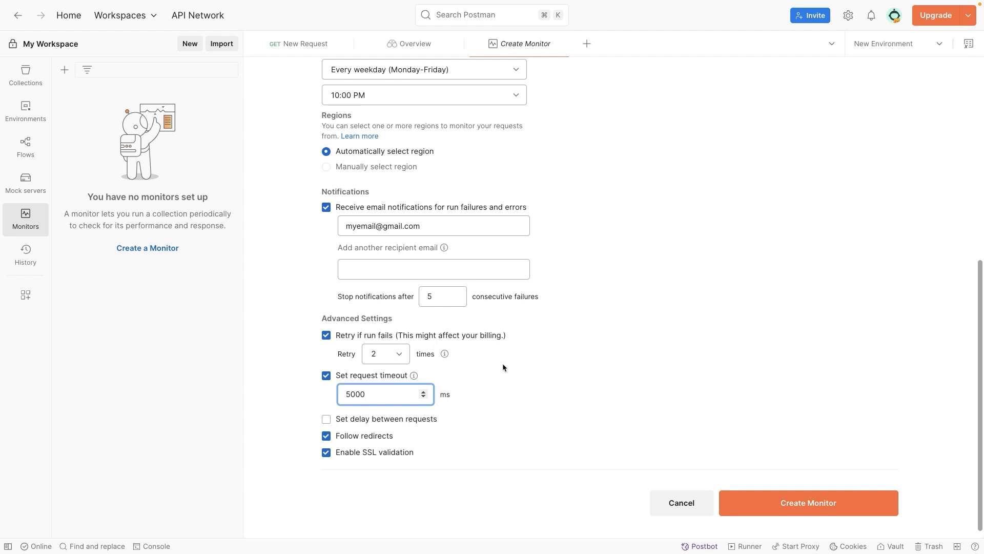
# Switch the follow redirects and SSL validation options off and back on
pyautogui.click(327, 440)
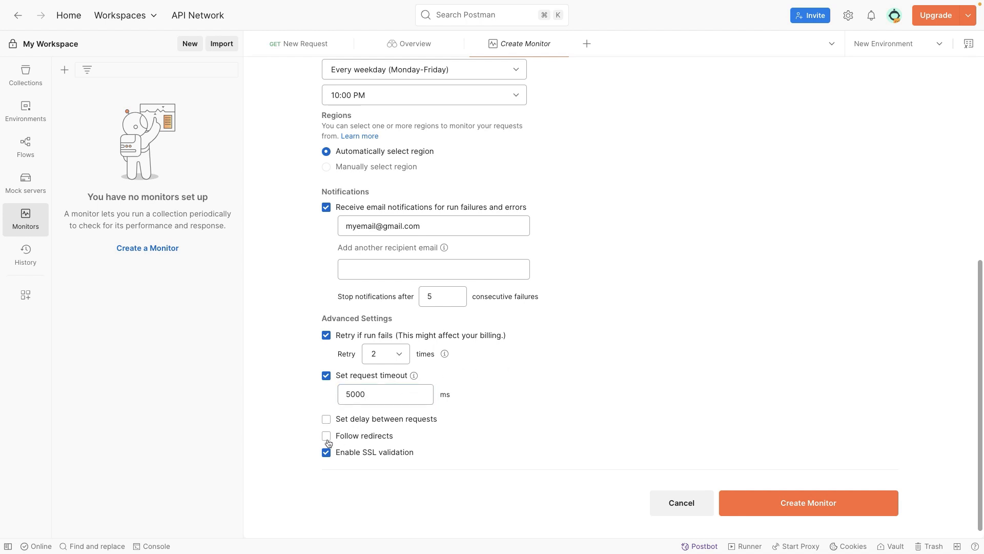
pyautogui.click(327, 440)
pyautogui.scroll(-1, 346, 442)
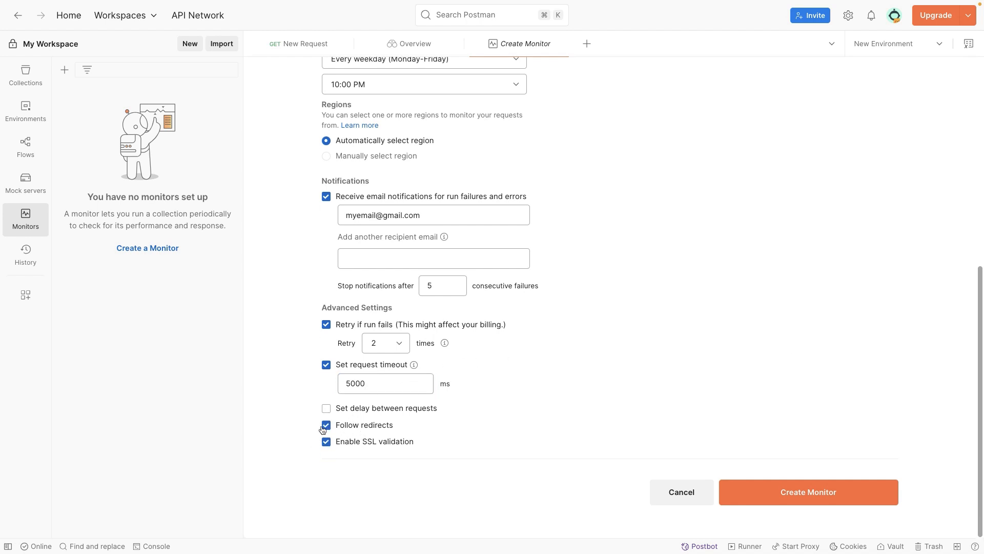
pyautogui.click(327, 442)
pyautogui.click(327, 442)
# Disable the request timeout and the retry on failed runs, and create the Health check monitor
pyautogui.click(326, 365)
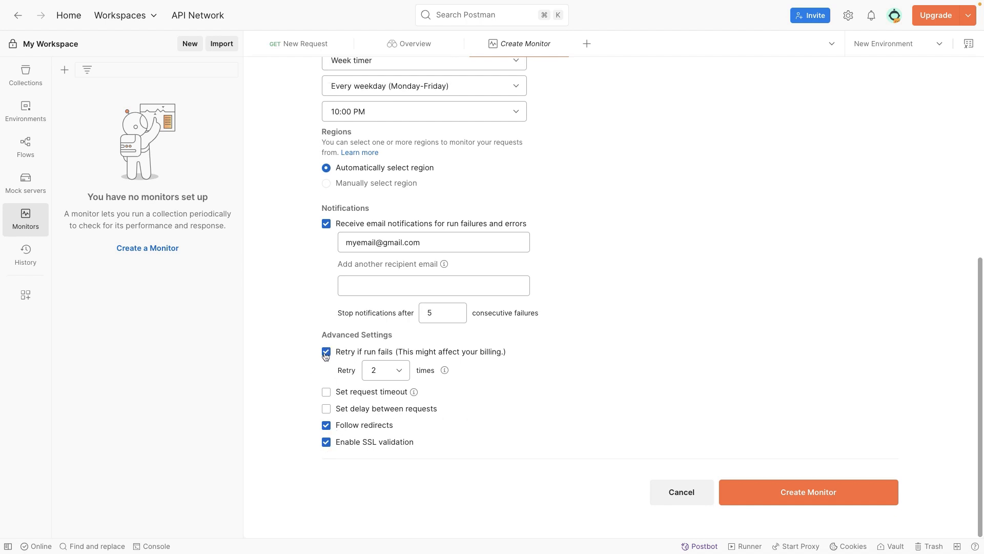
pyautogui.click(326, 352)
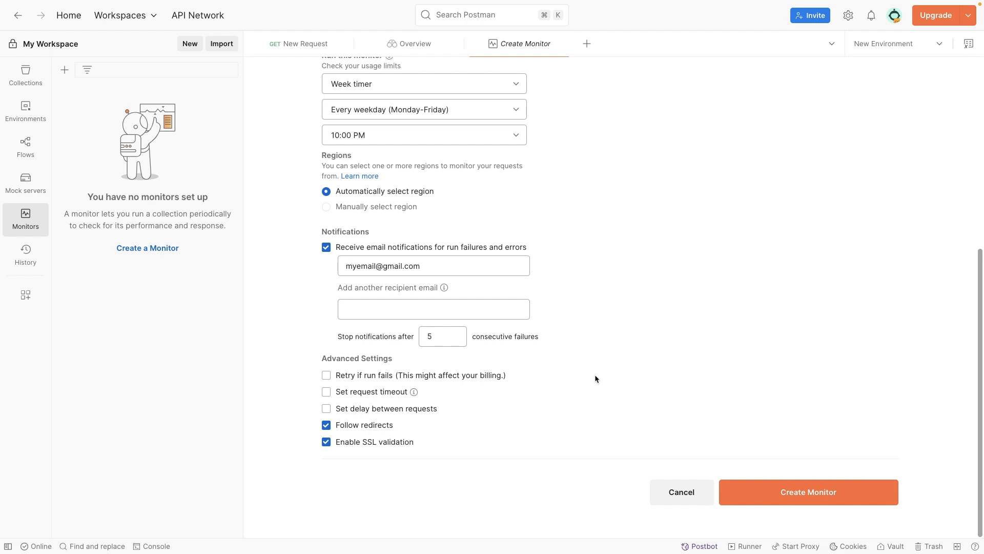
pyautogui.click(760, 492)
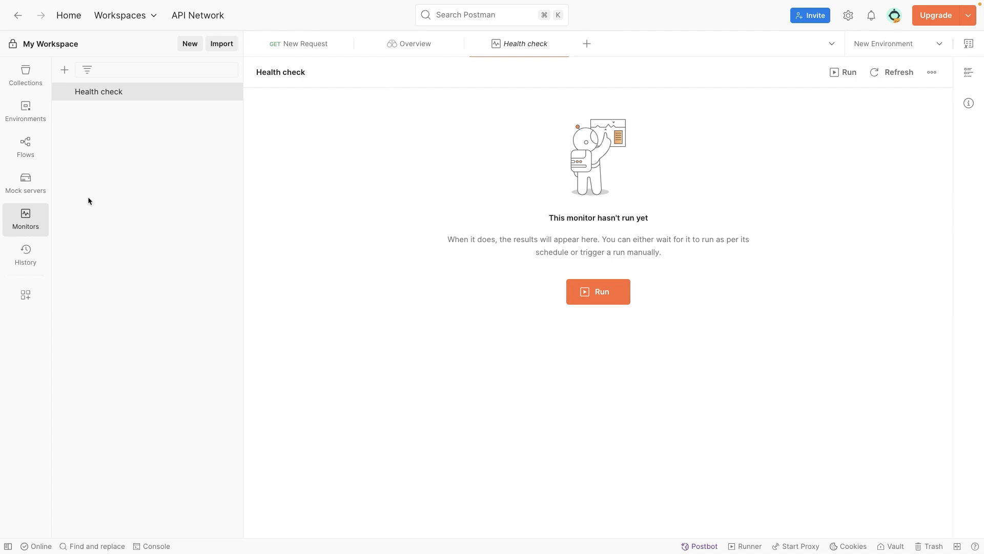
# Return to the Health check monitor and trigger its first run manually
pyautogui.click(418, 51)
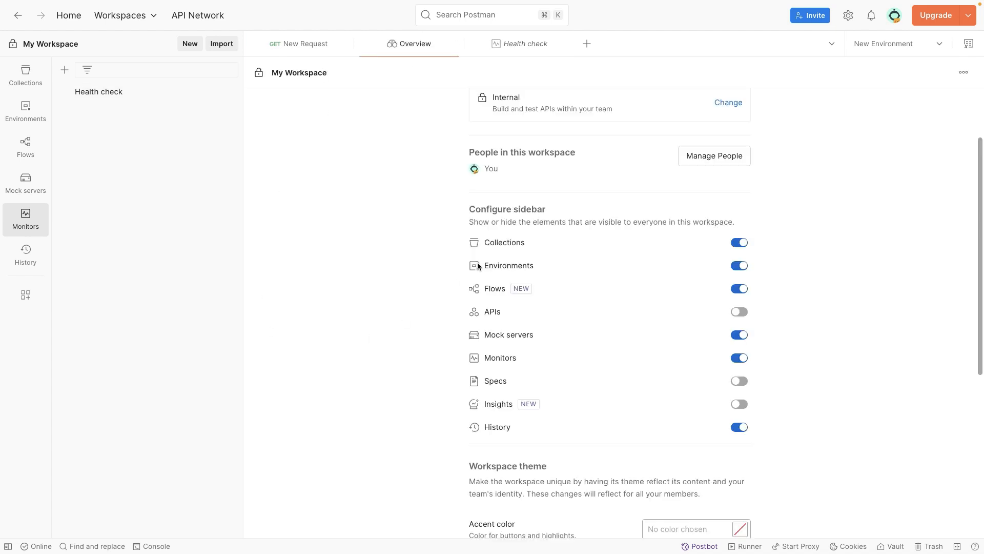
pyautogui.click(527, 48)
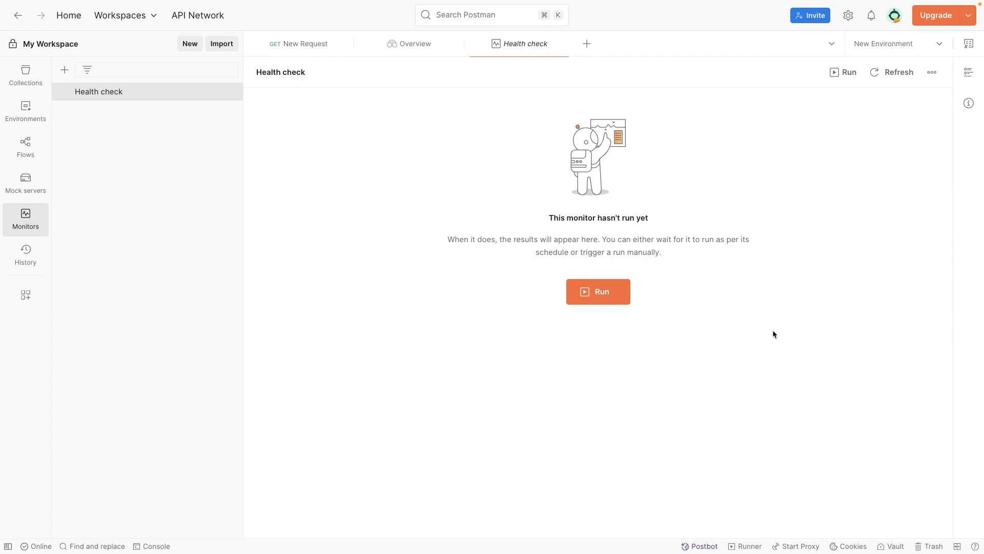
pyautogui.moveTo(695, 239); pyautogui.dragTo(653, 254)
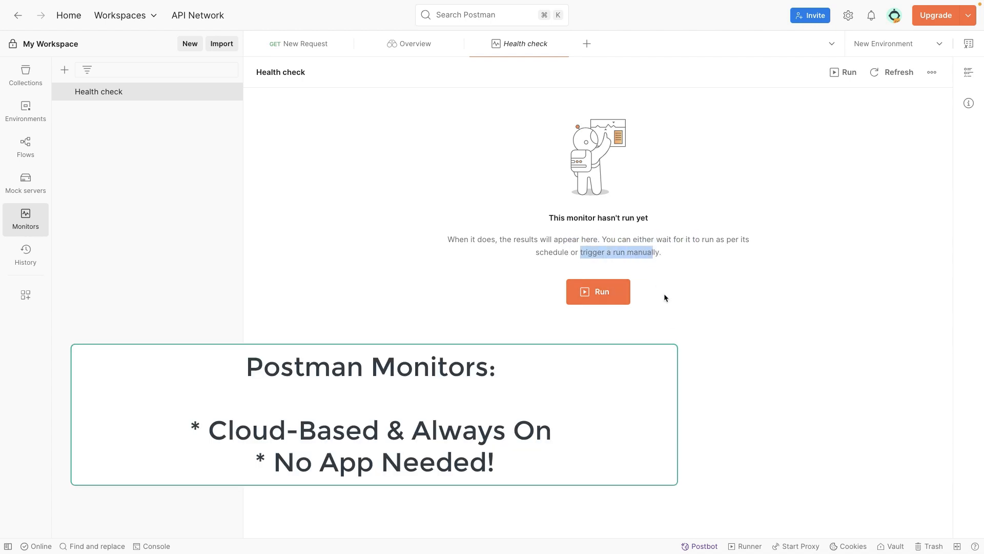
pyautogui.click(594, 301)
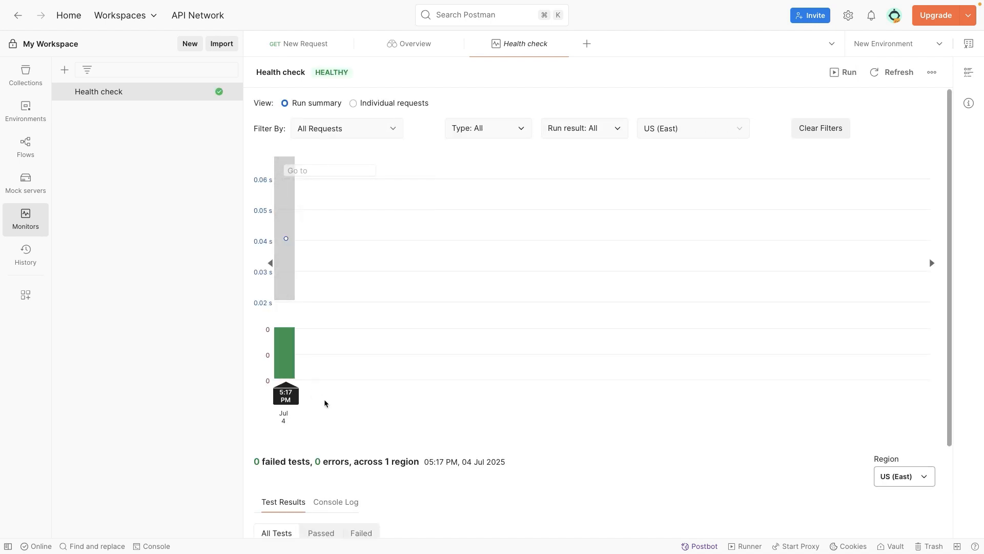
# Examine the run's chart details and its passed and failed test results
pyautogui.moveTo(290, 401)
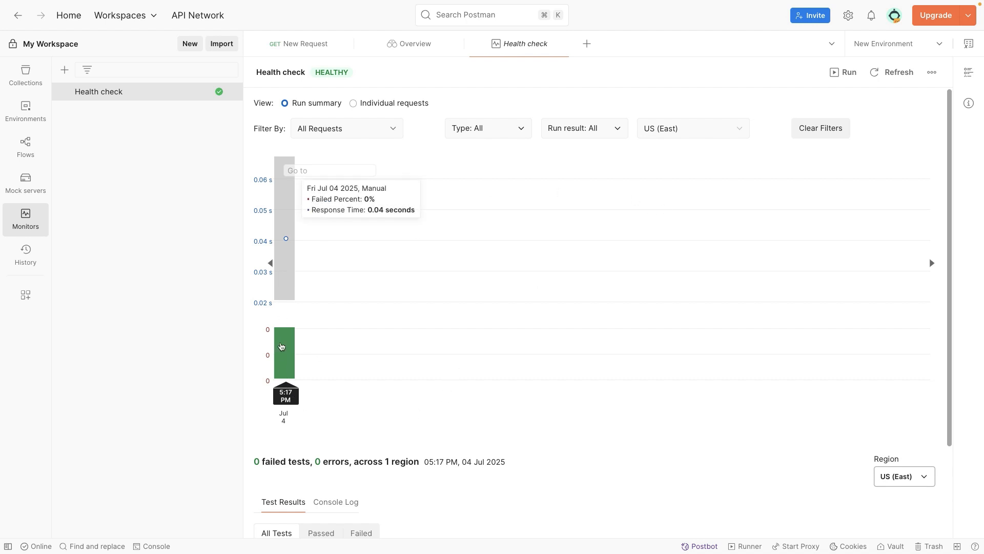
pyautogui.scroll(-3, 370, 451)
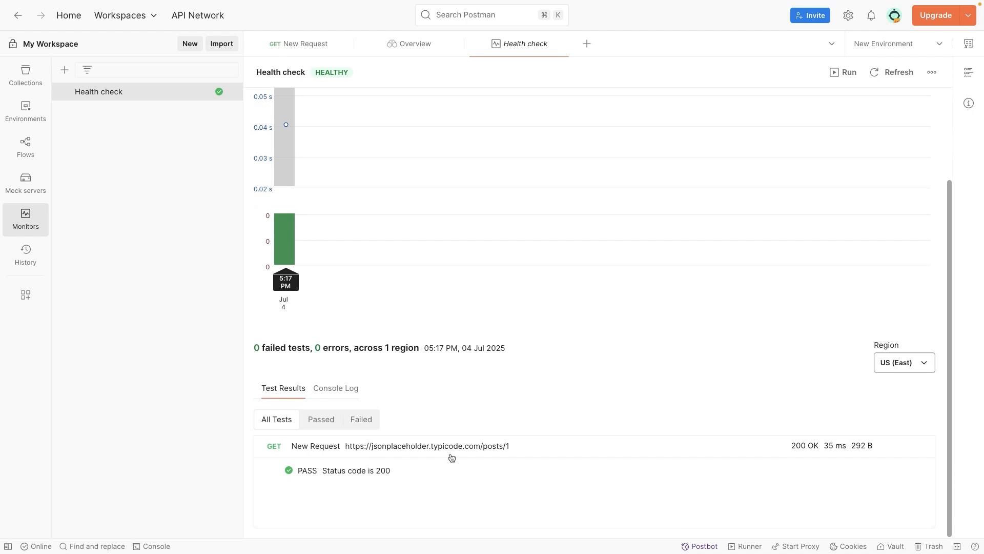
pyautogui.click(319, 425)
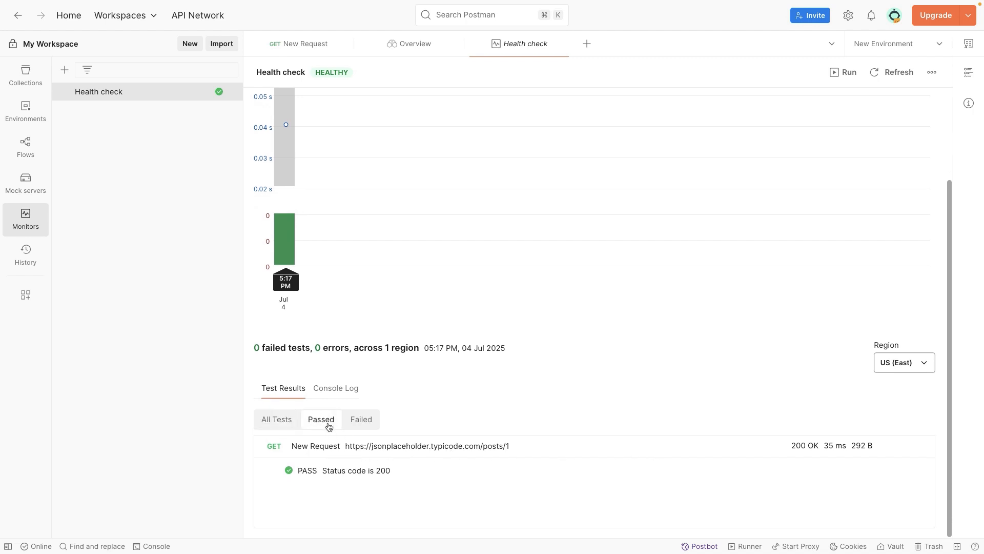
pyautogui.click(356, 421)
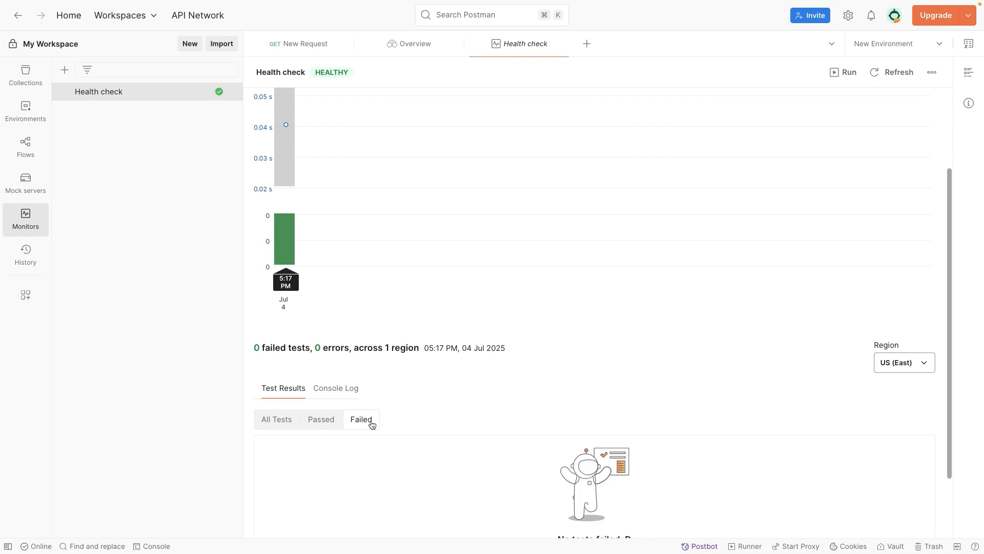
pyautogui.scroll(-2, 472, 454)
pyautogui.scroll(2, 472, 455)
pyautogui.scroll(-2, 472, 455)
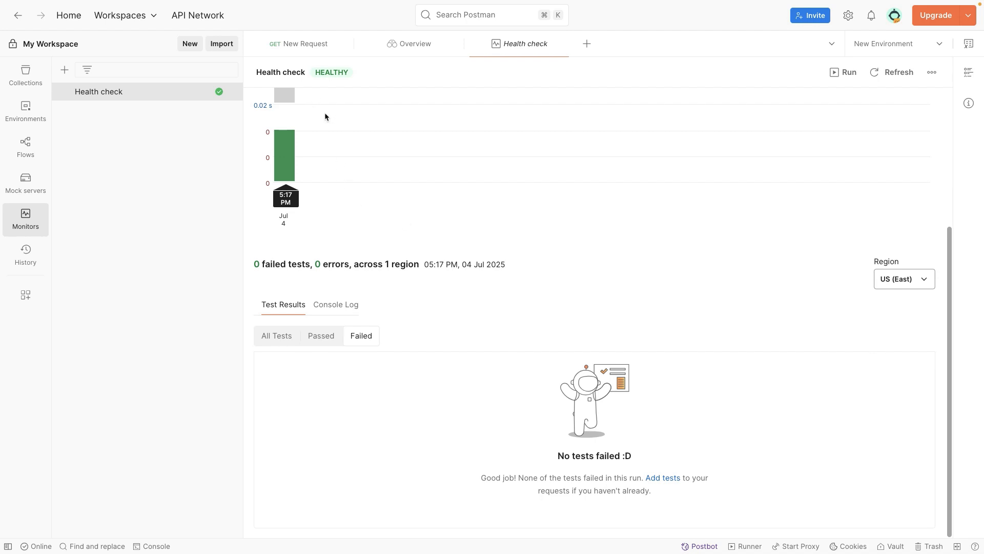
pyautogui.scroll(1, 324, 116)
# Reopen the monitors list and trigger two more manual runs of the Health check monitor
pyautogui.click(40, 214)
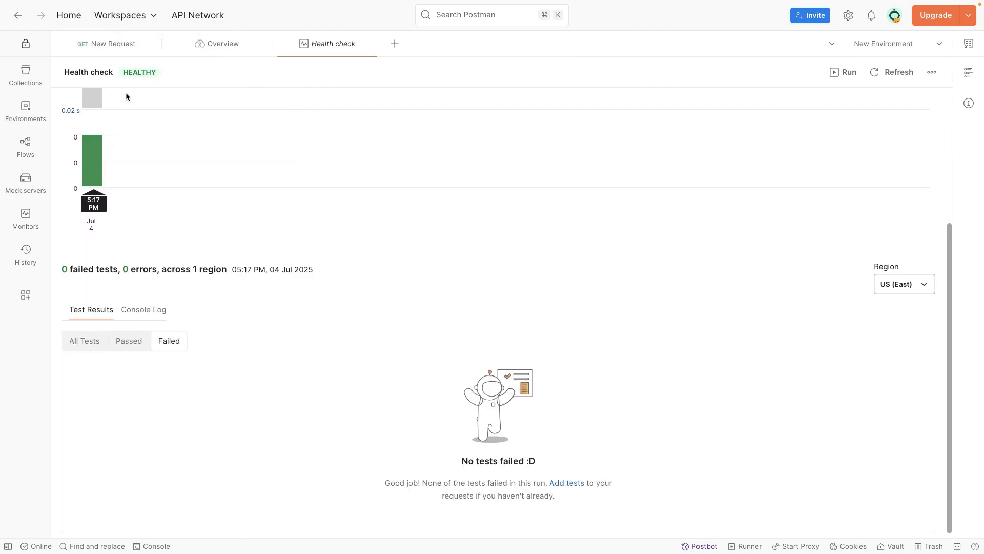
pyautogui.click(33, 223)
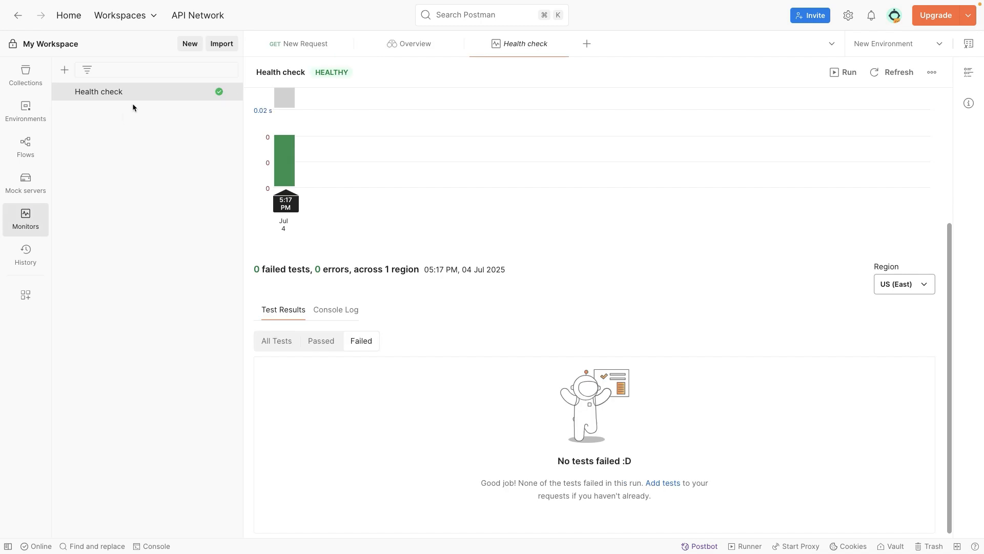
pyautogui.click(849, 76)
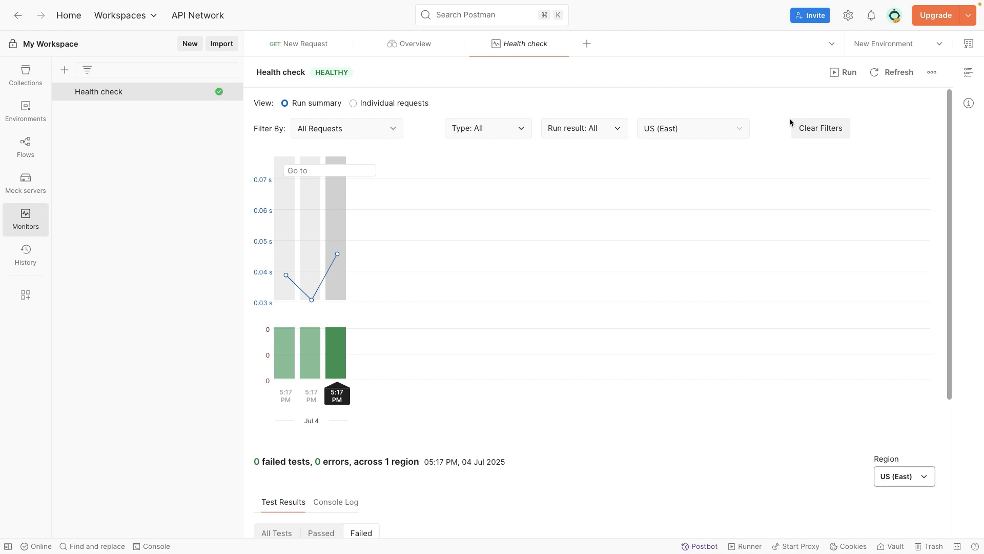
# Compare the runs in the Health check chart and switch its view from run summary to individual requests
pyautogui.moveTo(305, 348)
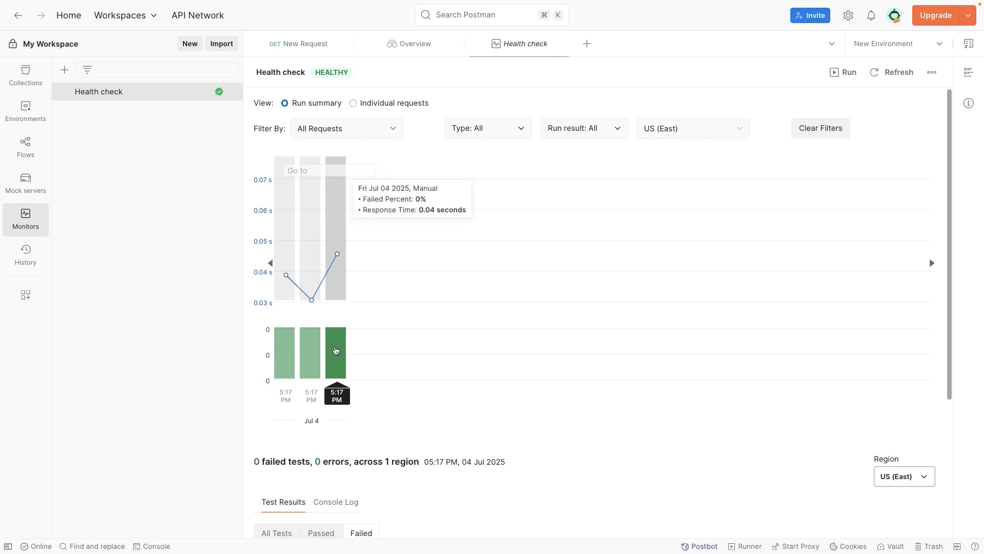
pyautogui.click(431, 48)
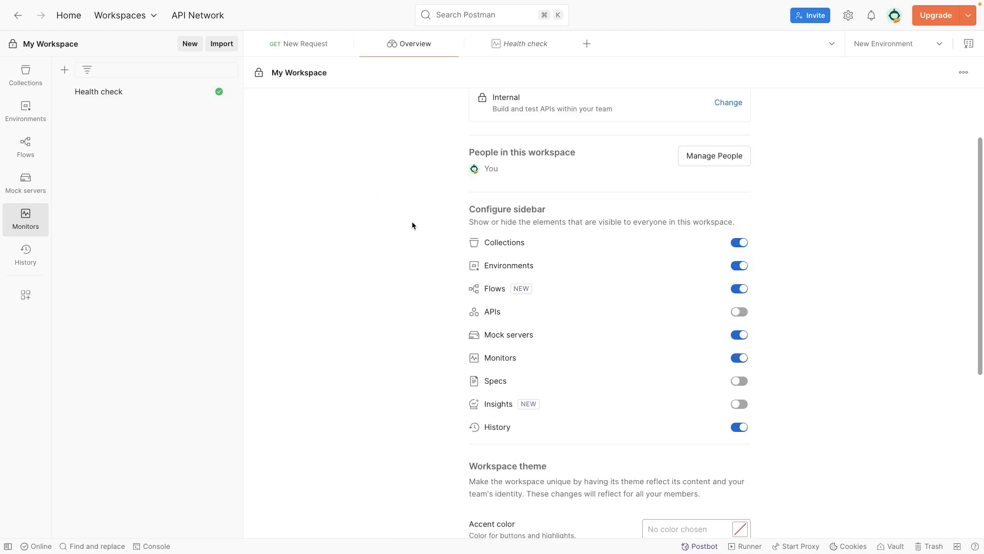
pyautogui.click(504, 51)
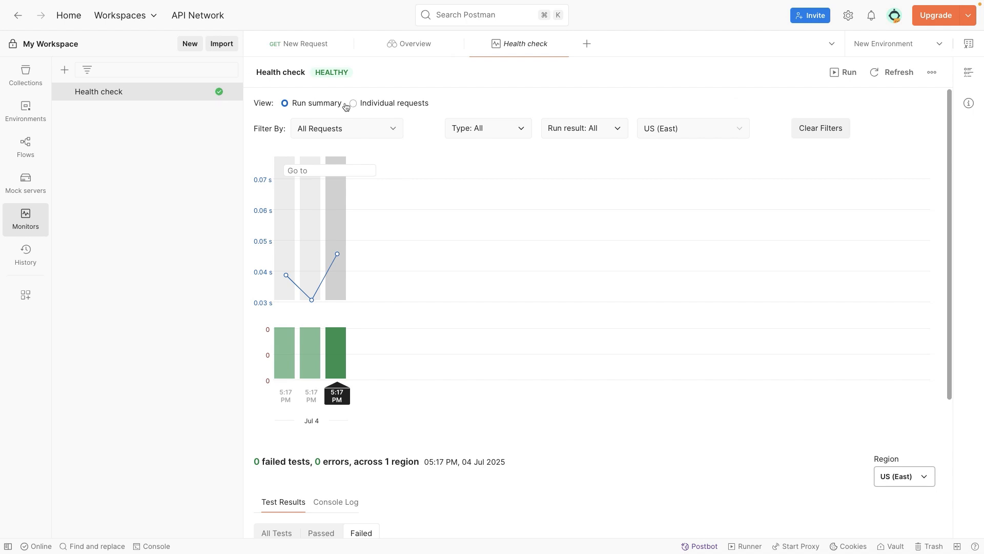
pyautogui.click(353, 104)
pyautogui.click(314, 104)
pyautogui.click(362, 103)
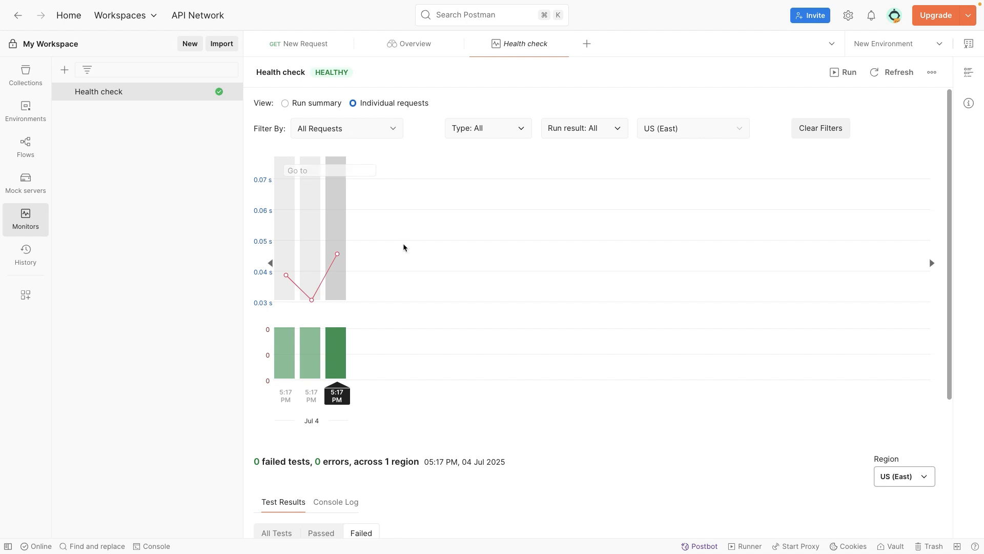
# Show the latest run's console log and examine the New Request and GET entries
pyautogui.scroll(-3, 403, 303)
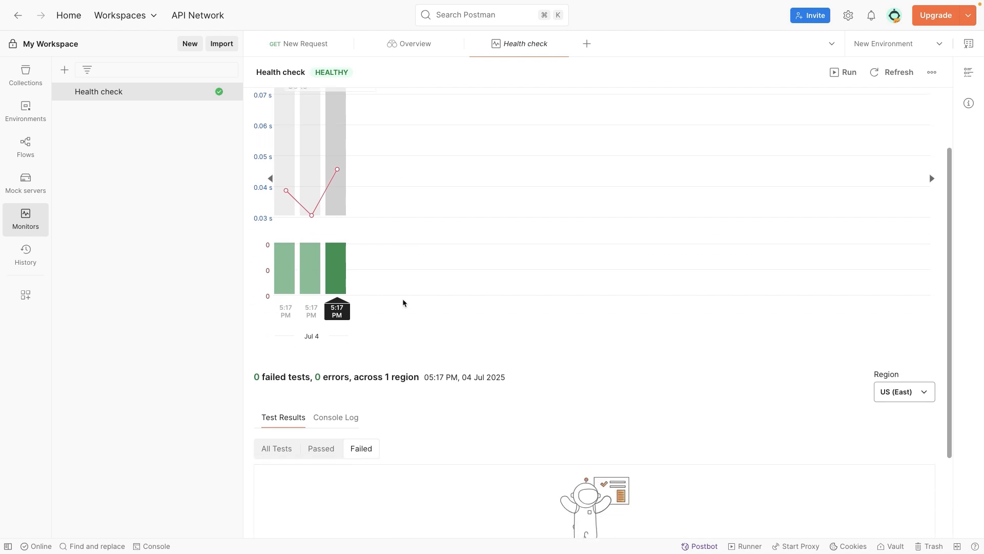
pyautogui.click(329, 418)
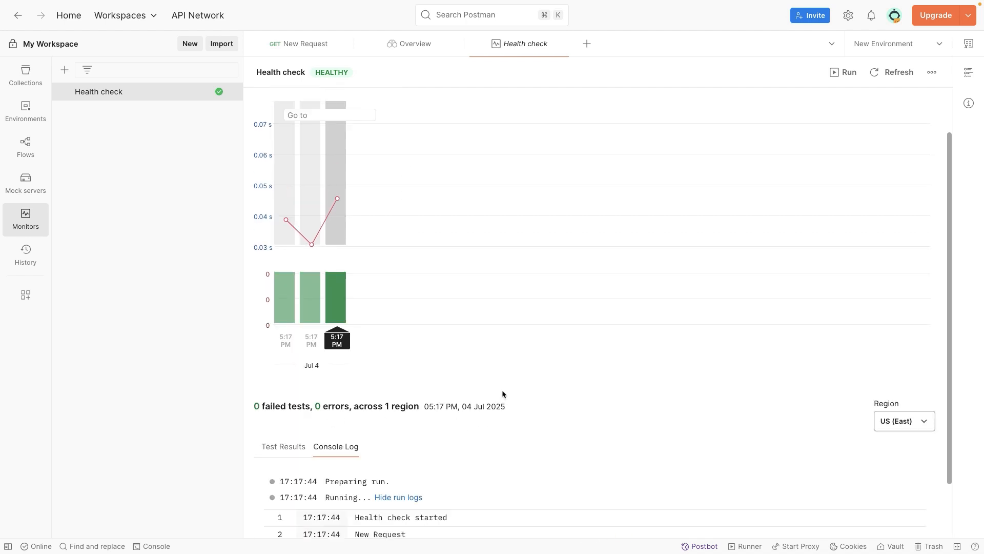
pyautogui.scroll(-2, 512, 460)
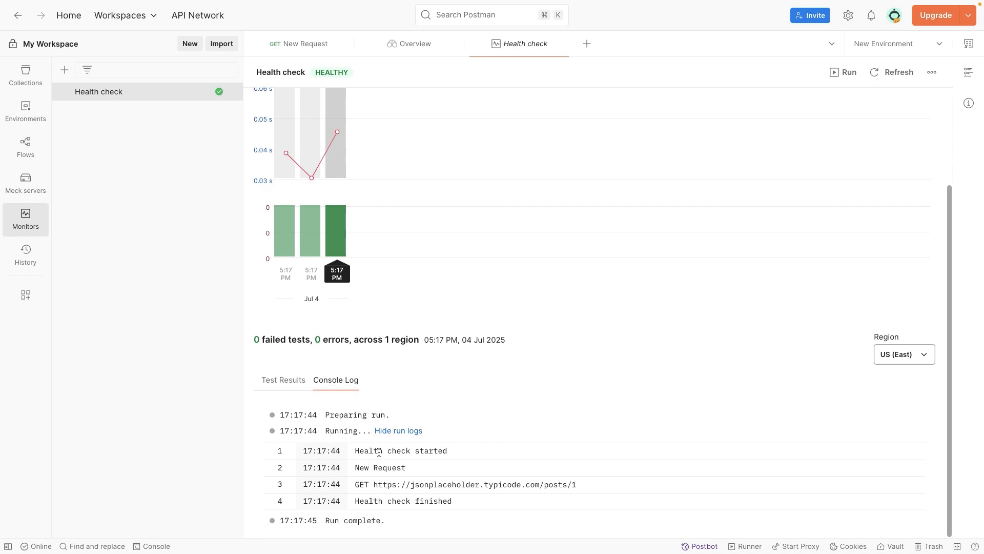
pyautogui.click(352, 452)
pyautogui.moveTo(352, 452)
pyautogui.mouseDown()
pyautogui.moveTo(445, 451)
pyautogui.moveTo(409, 475)
pyautogui.moveTo(476, 484)
pyautogui.mouseUp()
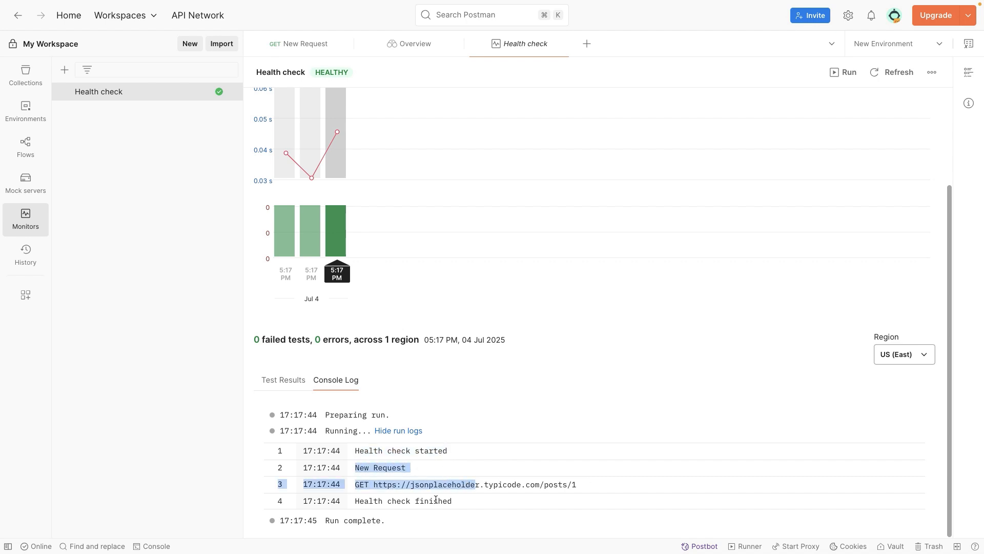
# Check which regions are available for the latest run's results, keep US (East), and review the run chart
pyautogui.click(337, 519)
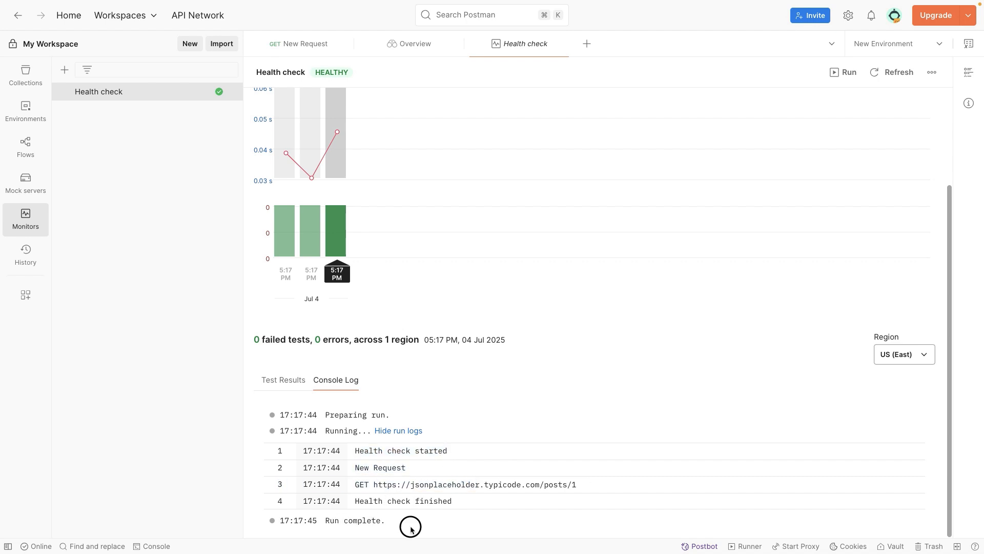
pyautogui.click(920, 364)
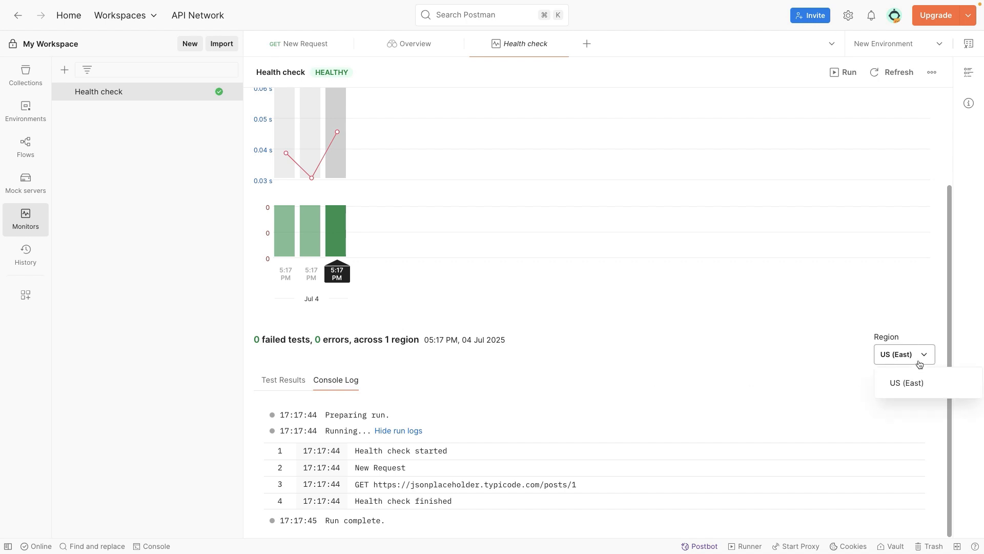
pyautogui.click(905, 384)
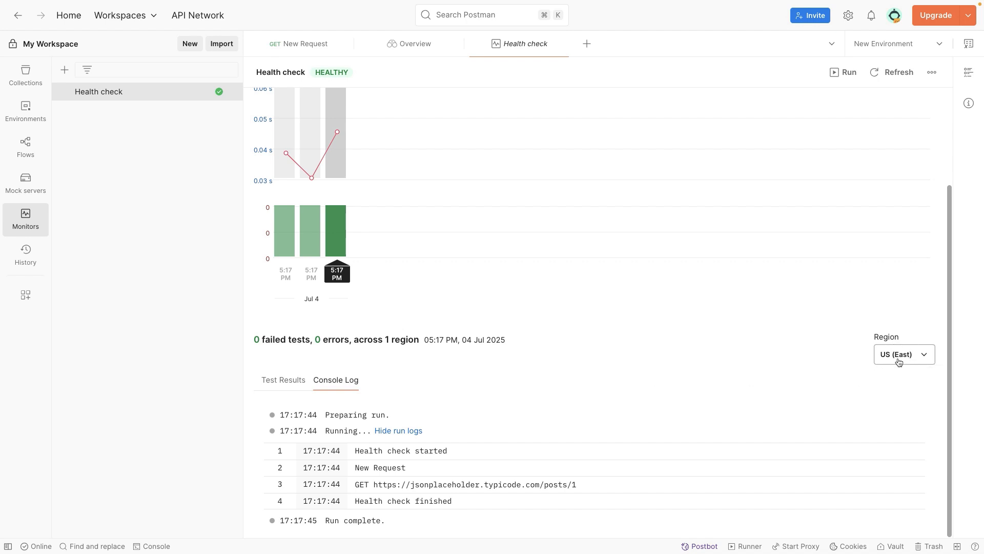
pyautogui.click(901, 359)
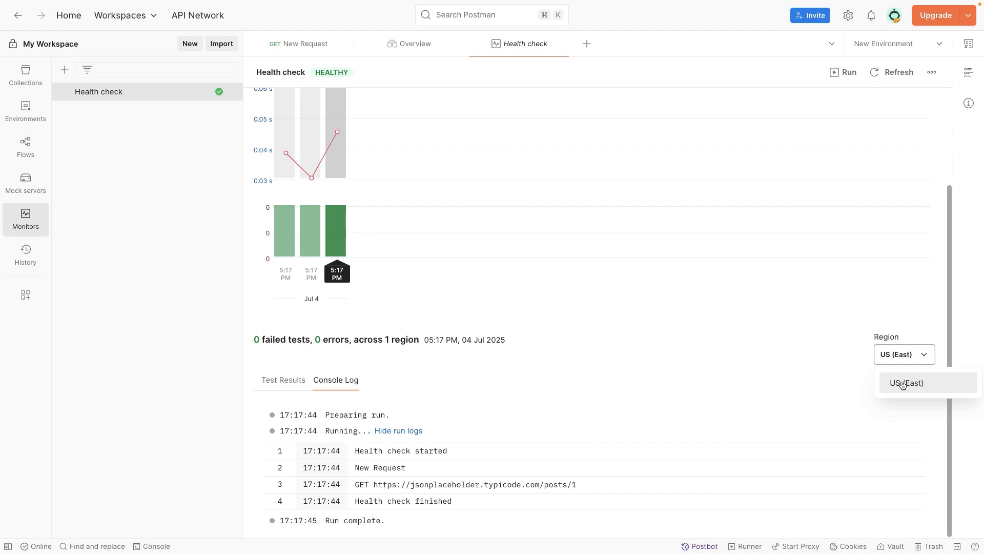
pyautogui.click(902, 384)
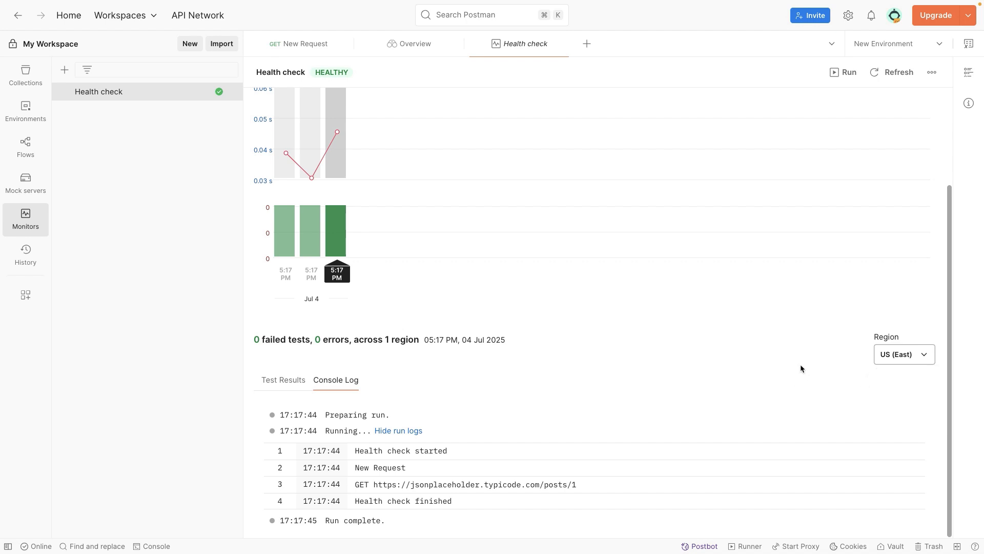
pyautogui.click(887, 356)
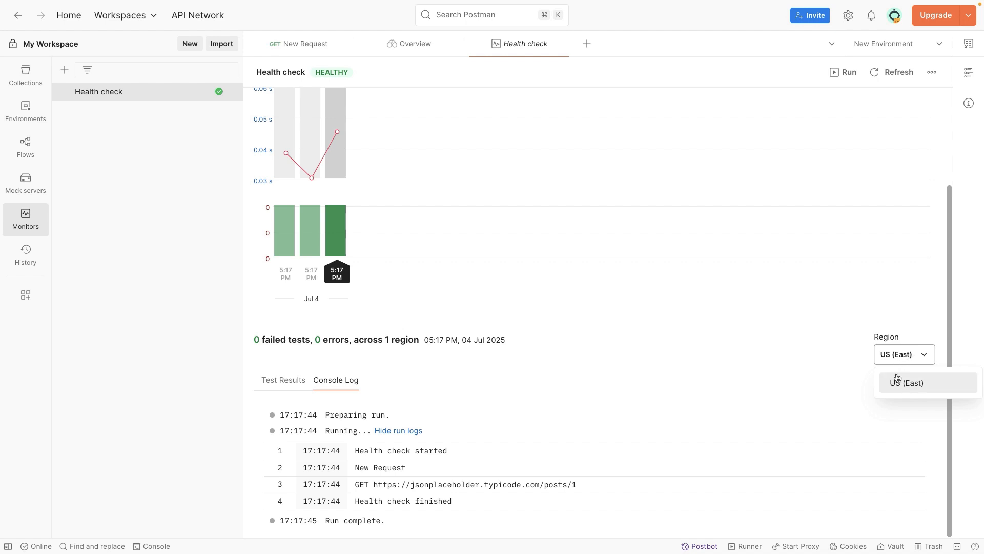
pyautogui.click(896, 380)
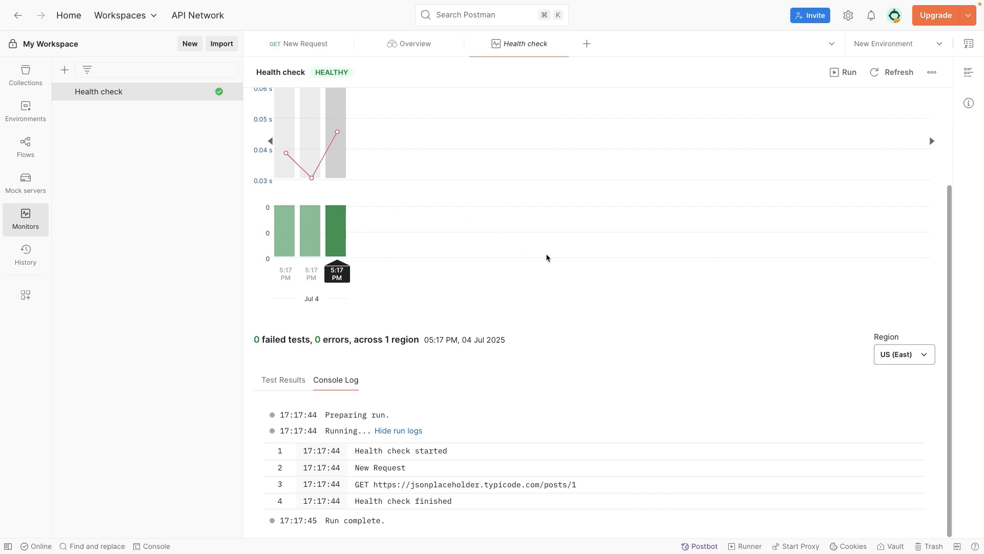
pyautogui.moveTo(329, 179)
pyautogui.moveTo(318, 211)
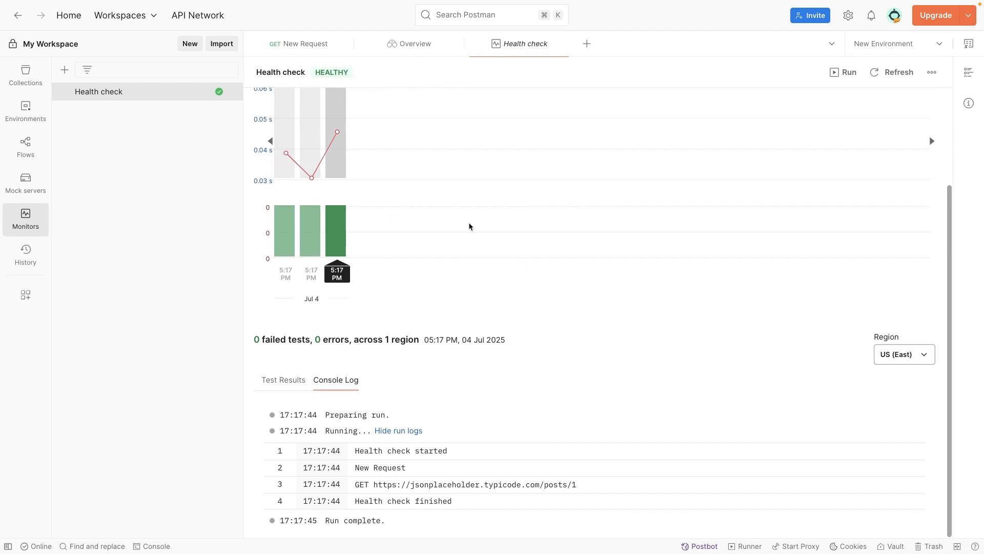